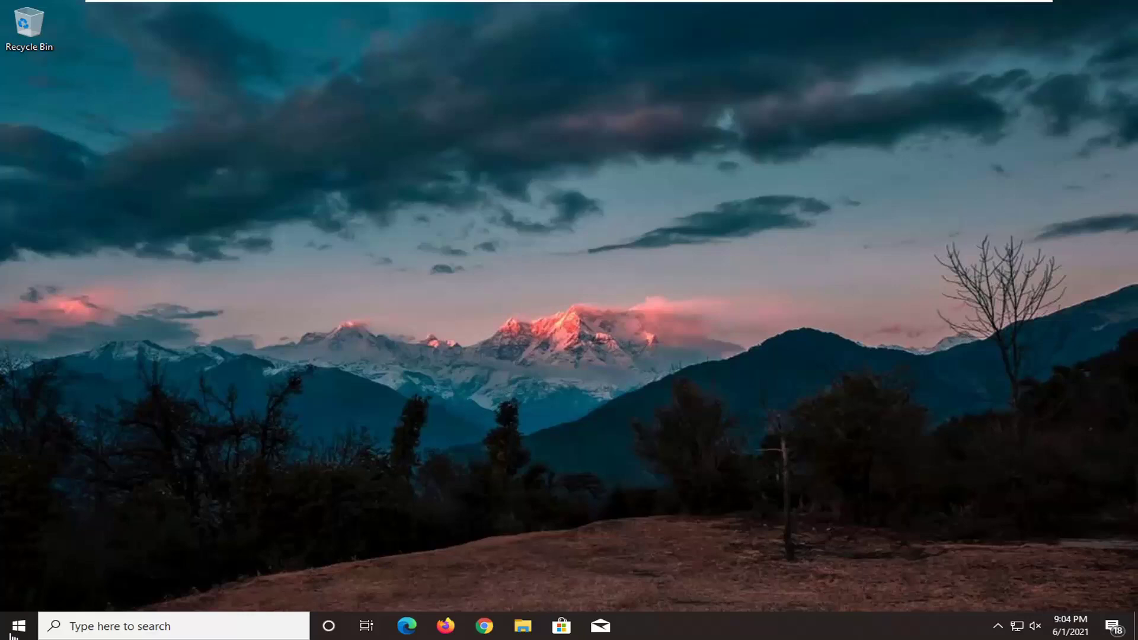
# Search Start for 'device manager' and launch Device Manager from the results.
pyautogui.click(12, 635)
pyautogui.write('devi')
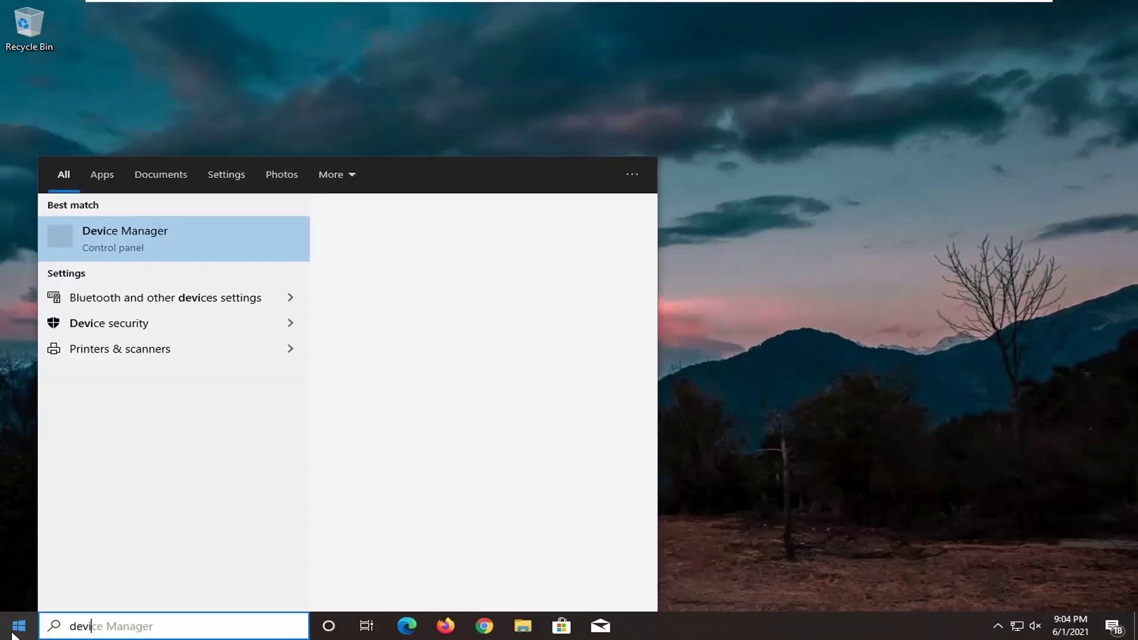
pyautogui.write('ce manager')
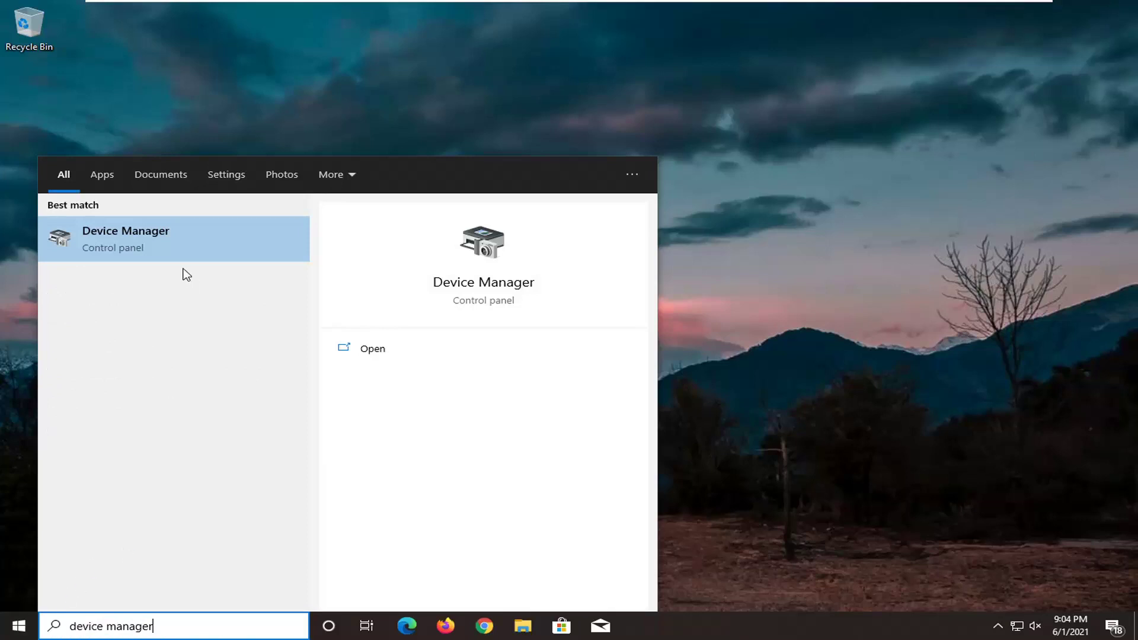
pyautogui.click(157, 236)
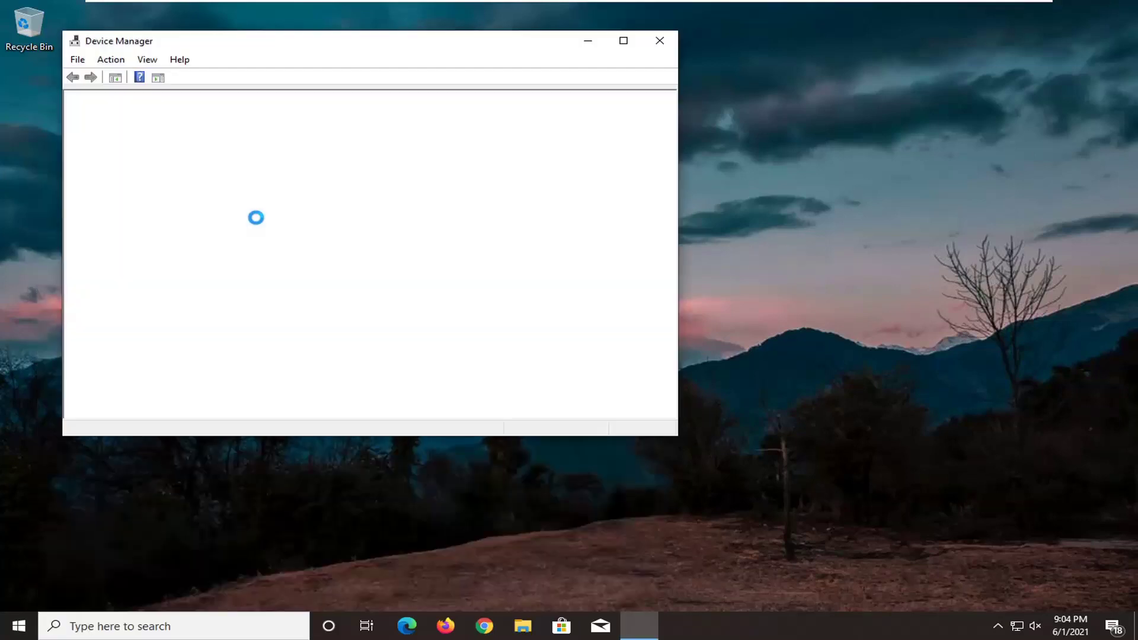
# Expand Universal Serial Bus controllers and select the Standard USB 3.1 eXtensible Host Controller.
pyautogui.moveTo(290, 44); pyautogui.dragTo(455, 75)
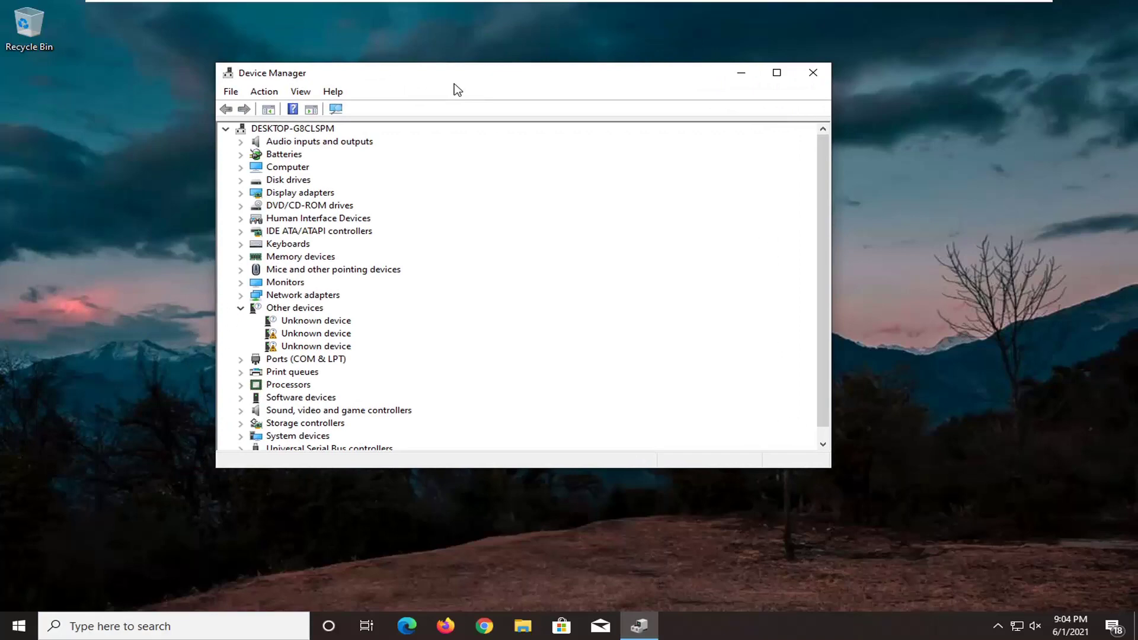
pyautogui.scroll(-1, 294, 349)
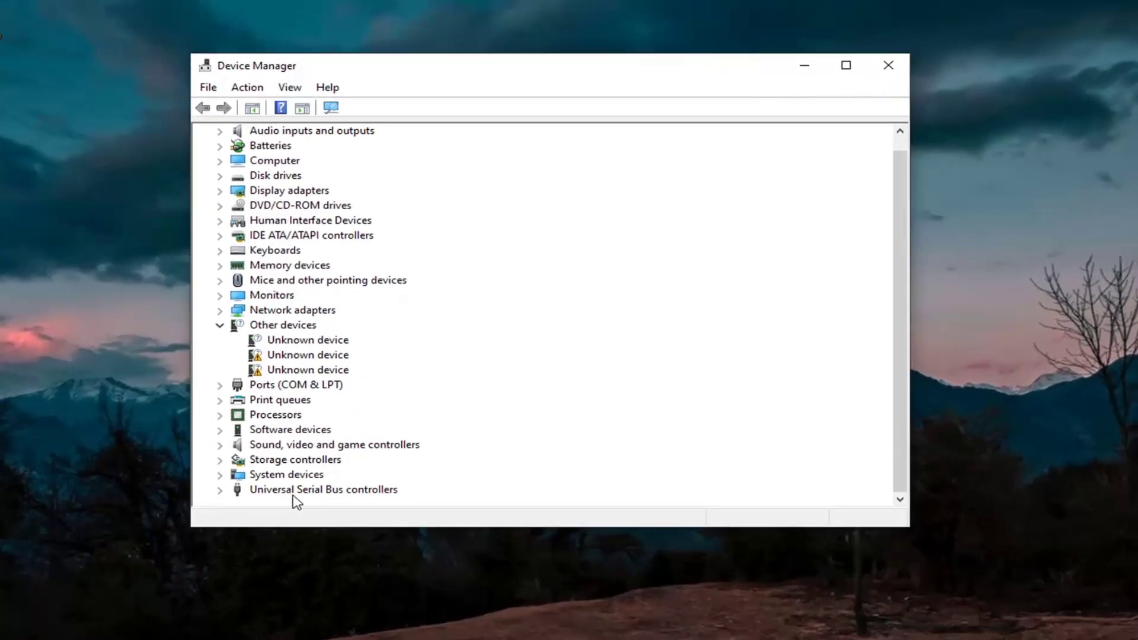
pyautogui.click(289, 511)
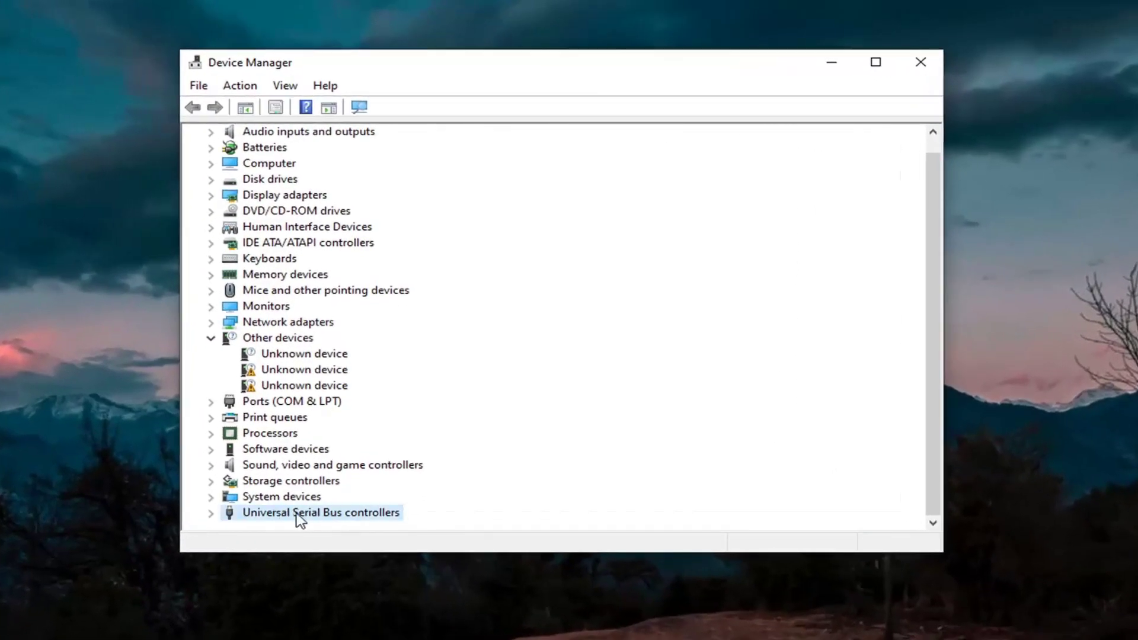
pyautogui.doubleClick(296, 514)
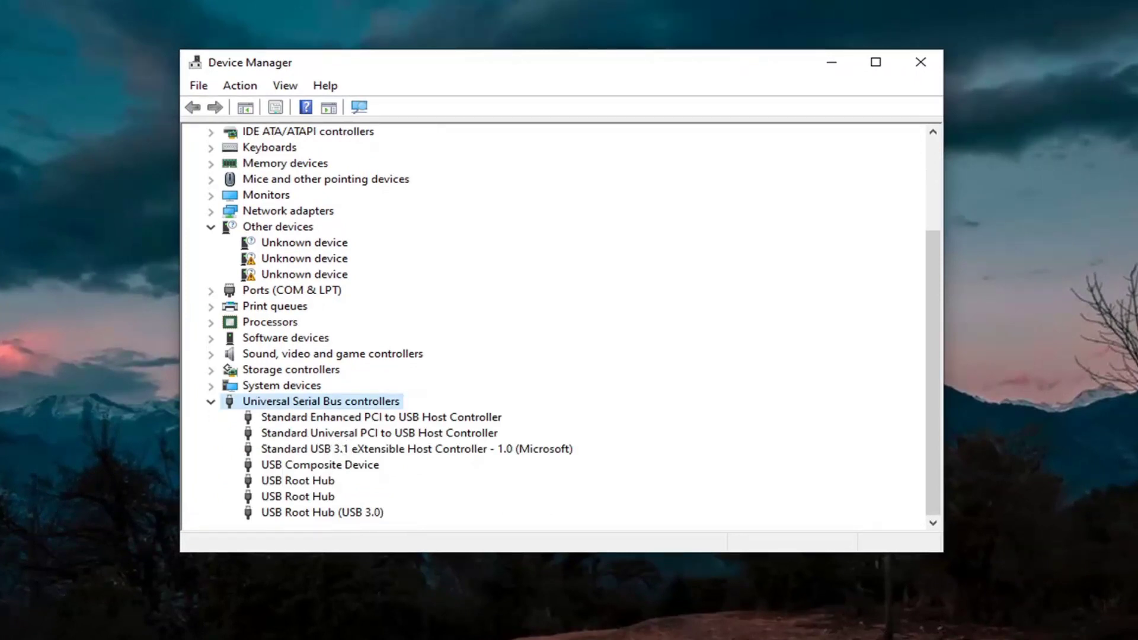
pyautogui.click(353, 466)
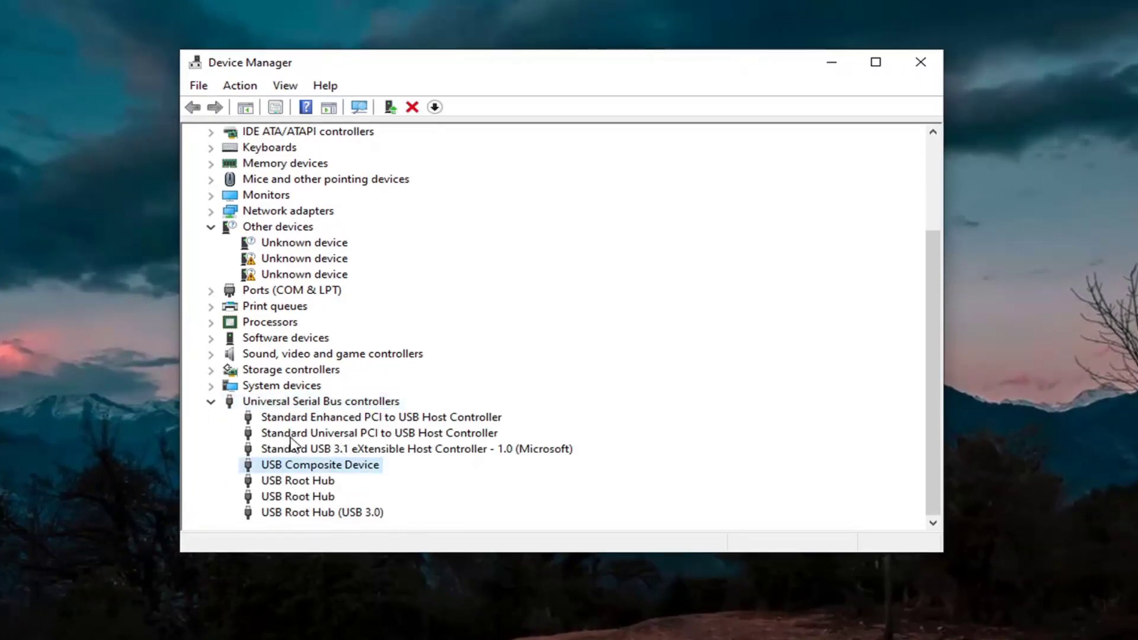
pyautogui.click(360, 449)
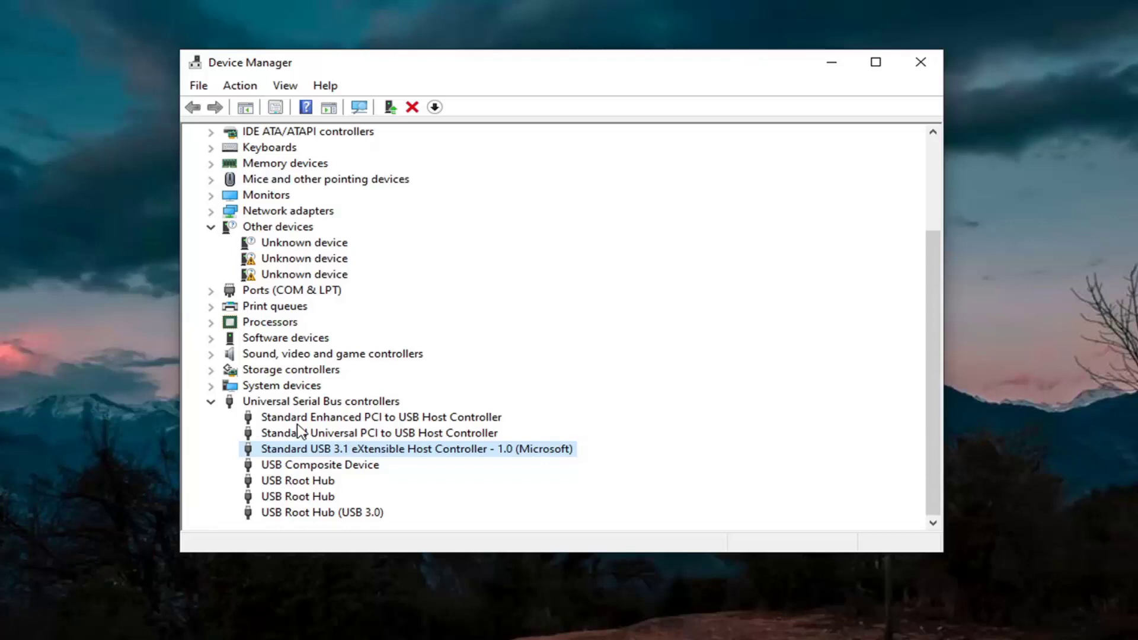
# Reinstall the USB xHCI Compliant Host Controller driver on the USB 3.1 eXtensible Host Controller.
pyautogui.rightClick(302, 450)
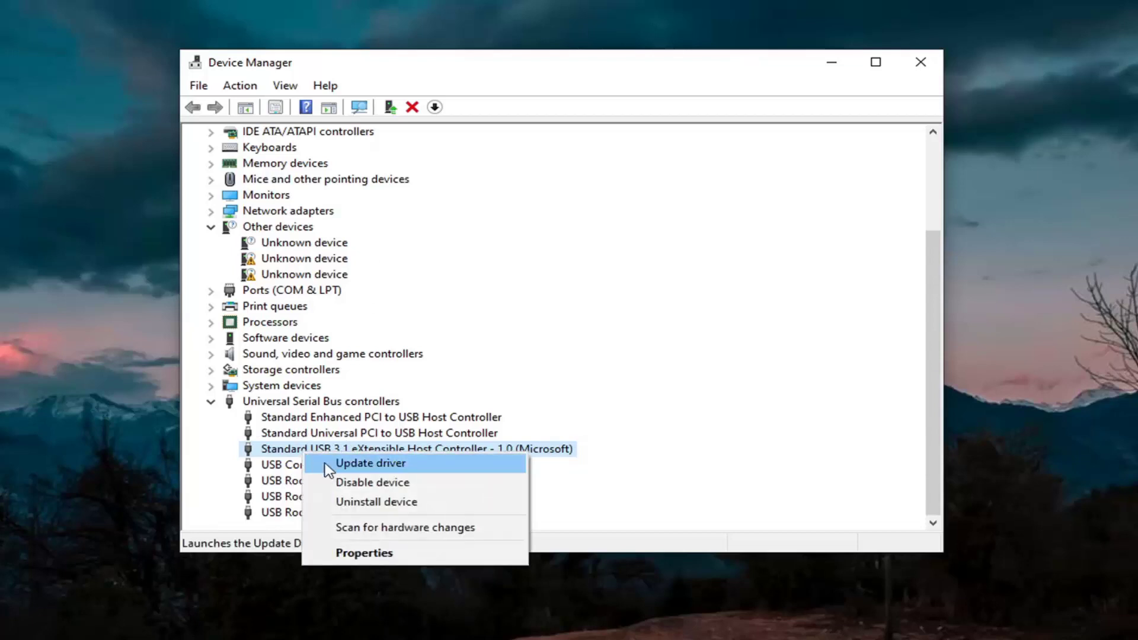
pyautogui.click(350, 465)
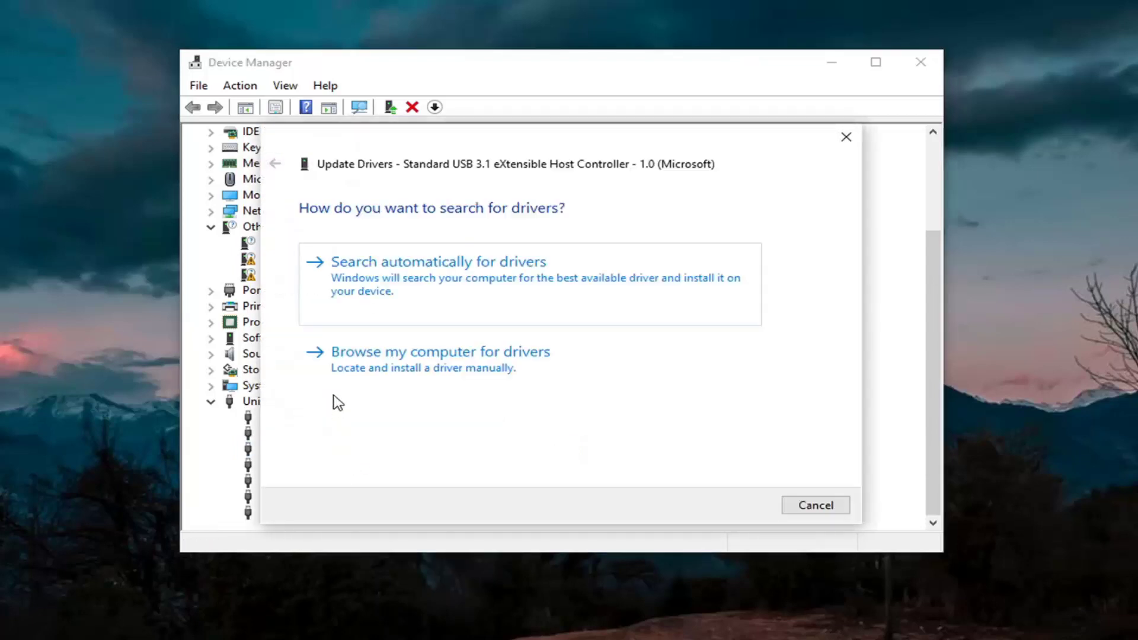
pyautogui.click(452, 371)
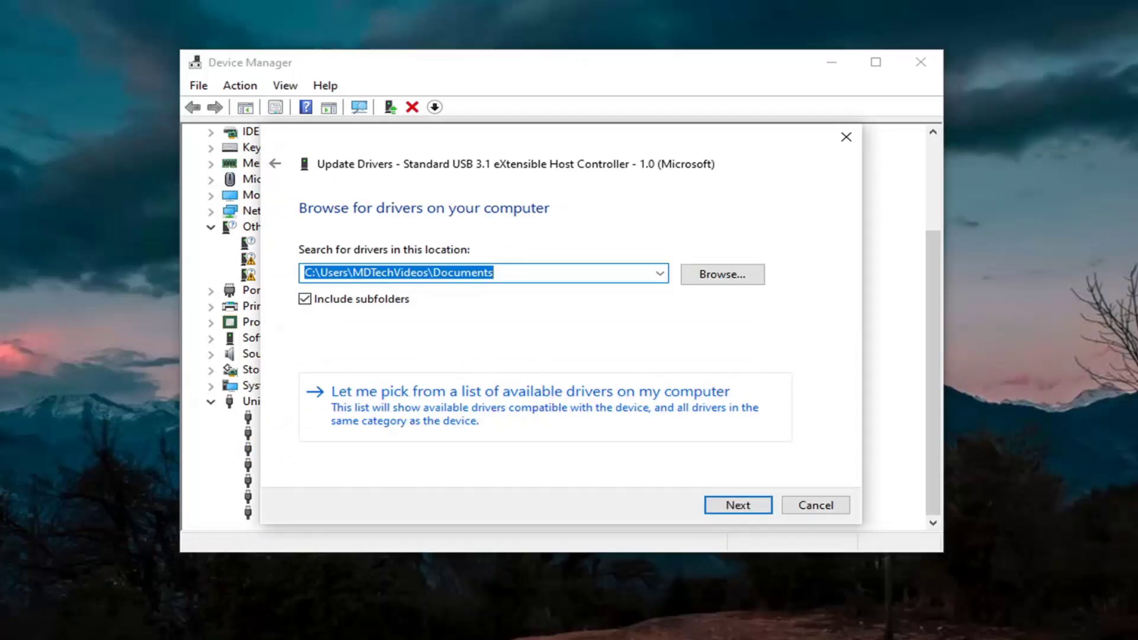
pyautogui.click(524, 415)
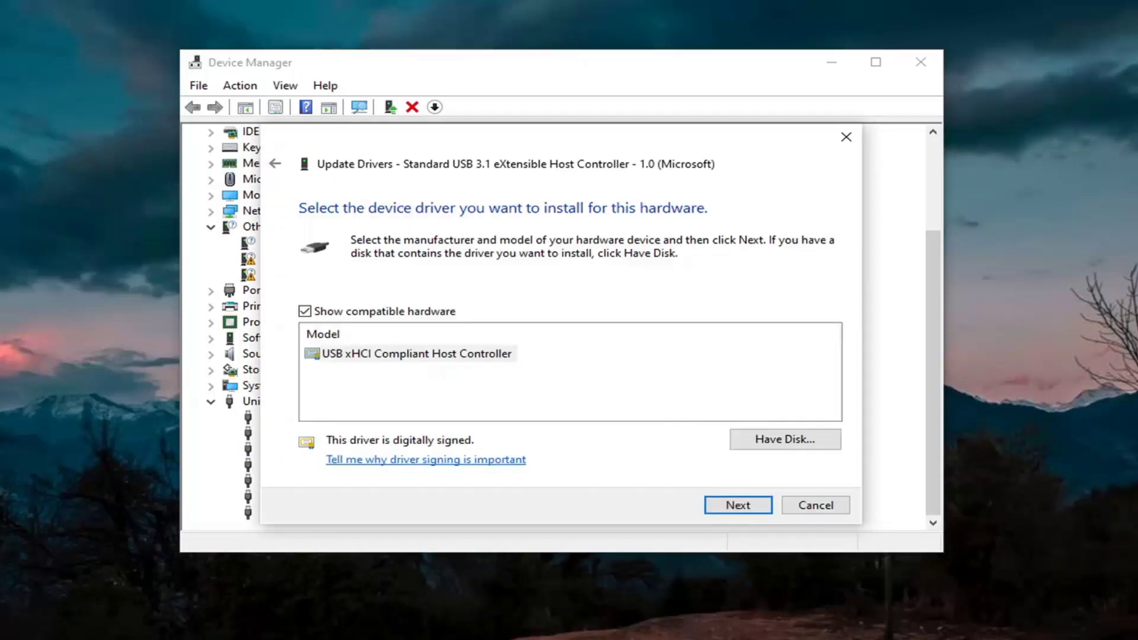
pyautogui.click(735, 504)
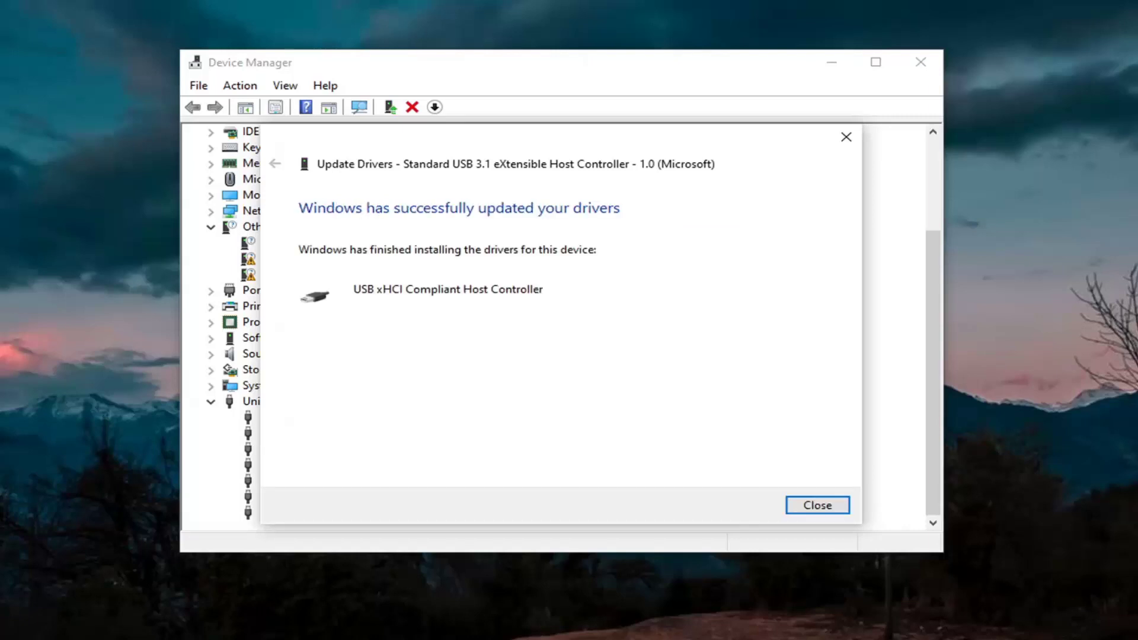
pyautogui.click(809, 507)
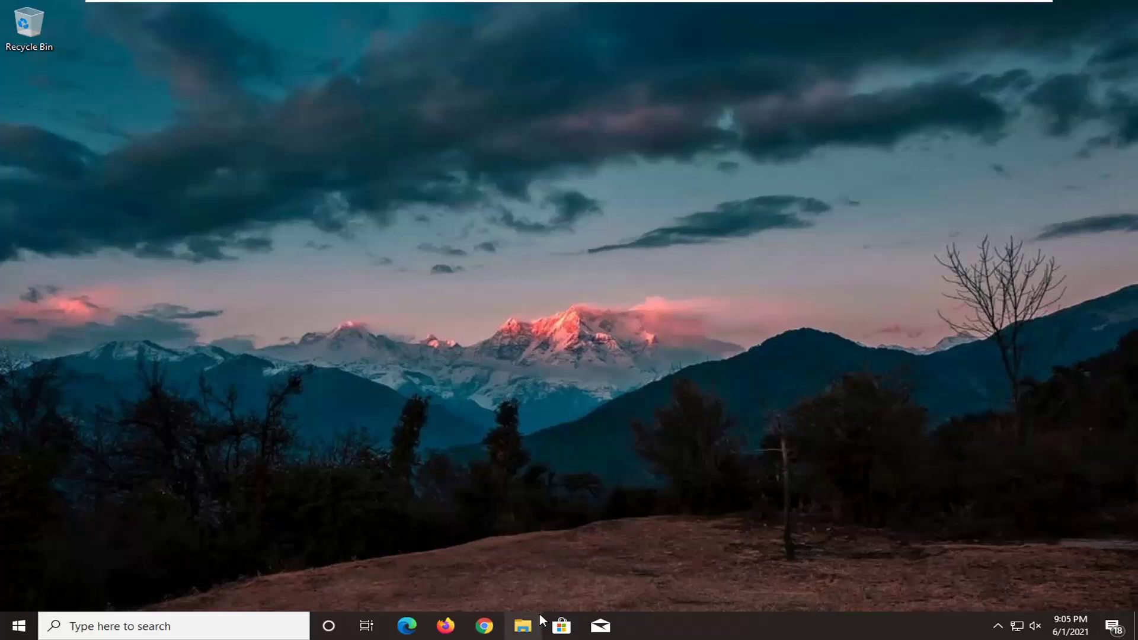
# Open File Explorer and show This PC with its folders and C:, D:, E: drives.
pyautogui.click(538, 616)
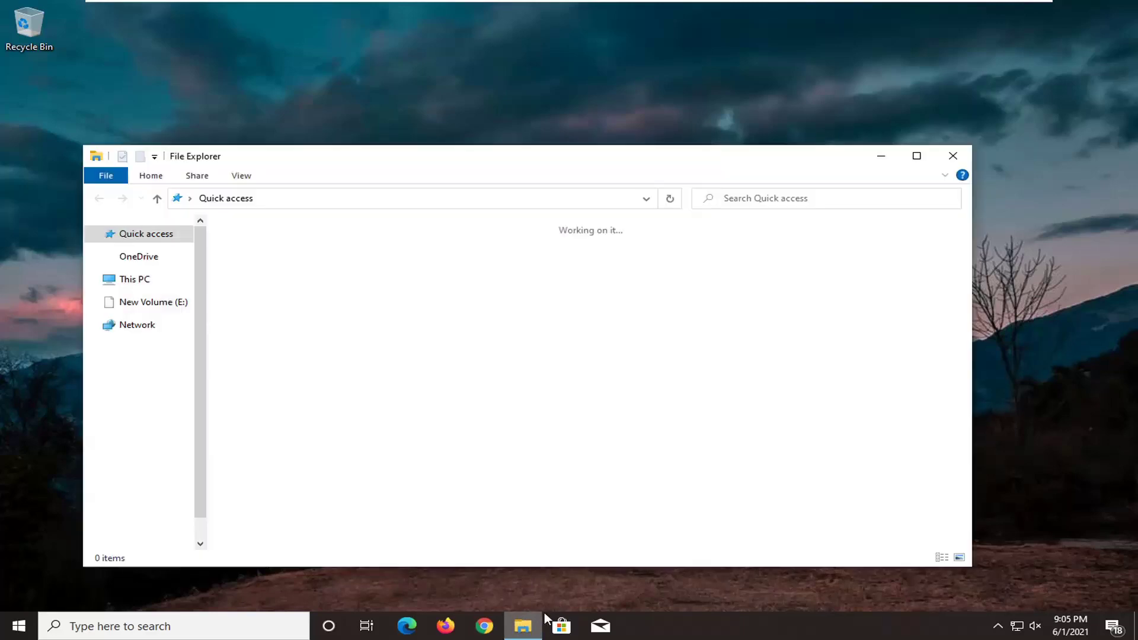
pyautogui.moveTo(500, 177); pyautogui.dragTo(511, 101)
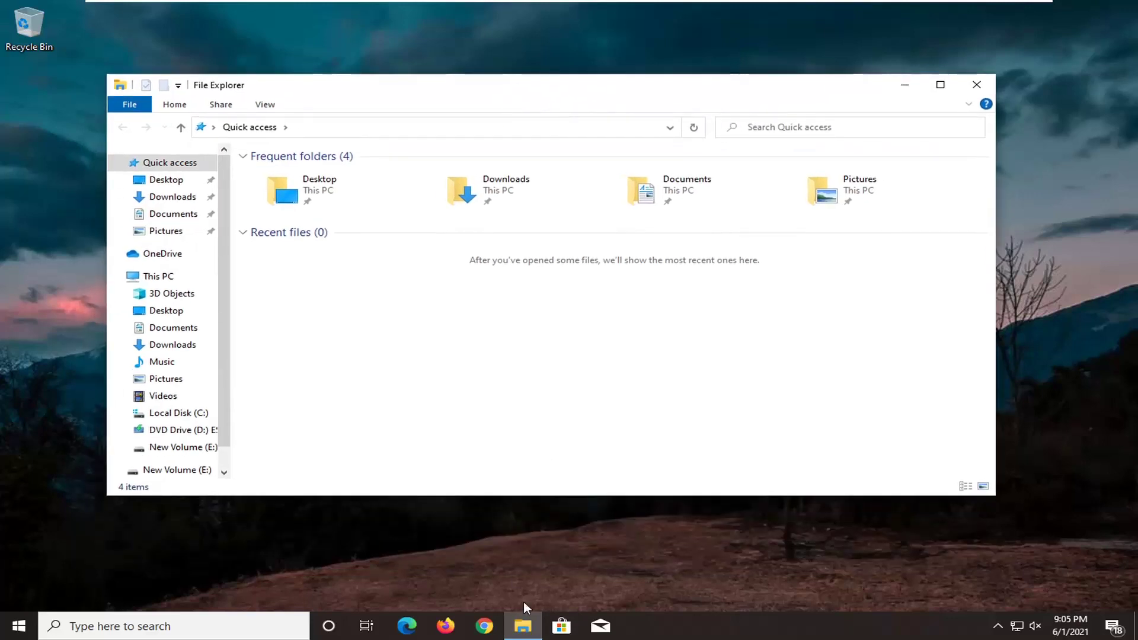
pyautogui.click(136, 281)
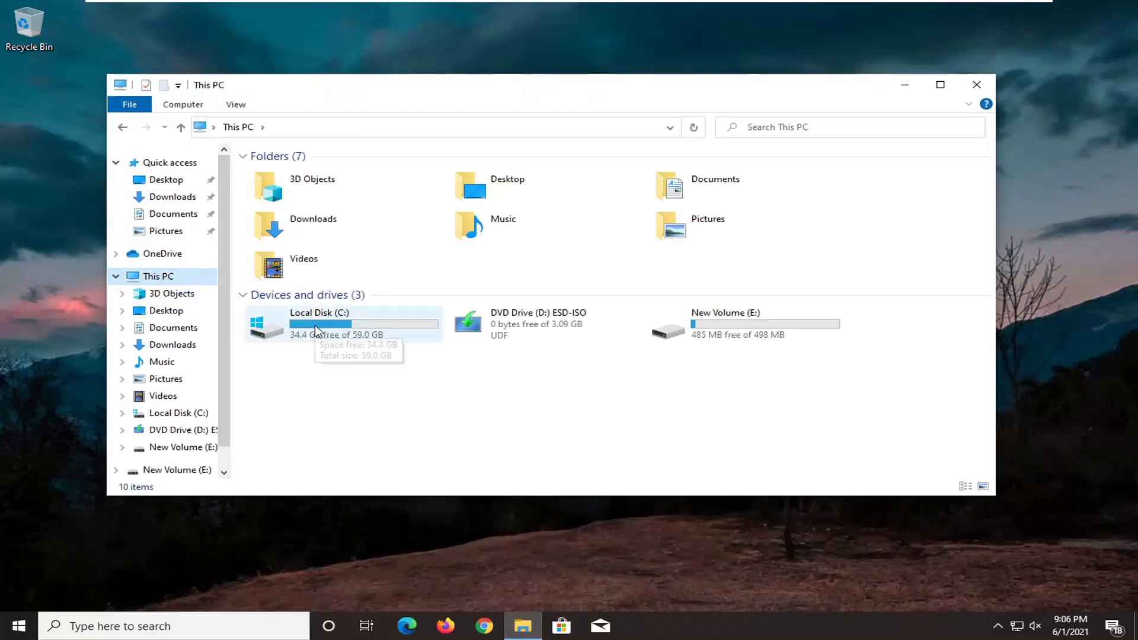
# Open Local Disk (C:) Properties and start Error checking from the Tools tab.
pyautogui.rightClick(316, 330)
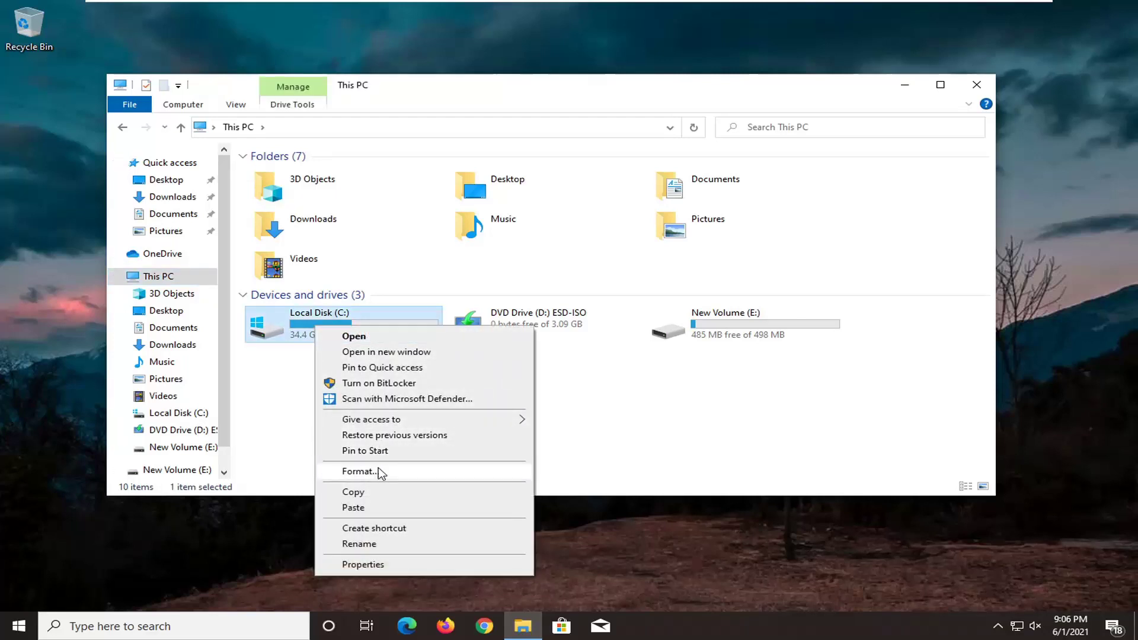
pyautogui.click(381, 564)
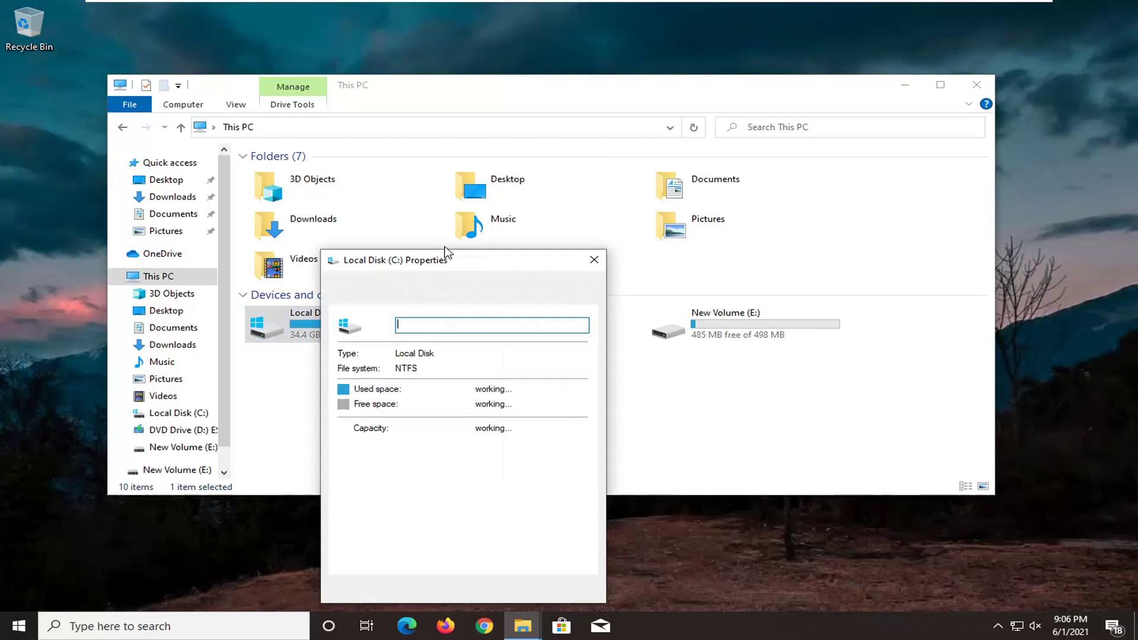
pyautogui.moveTo(448, 260); pyautogui.dragTo(502, 123)
pyautogui.click(490, 158)
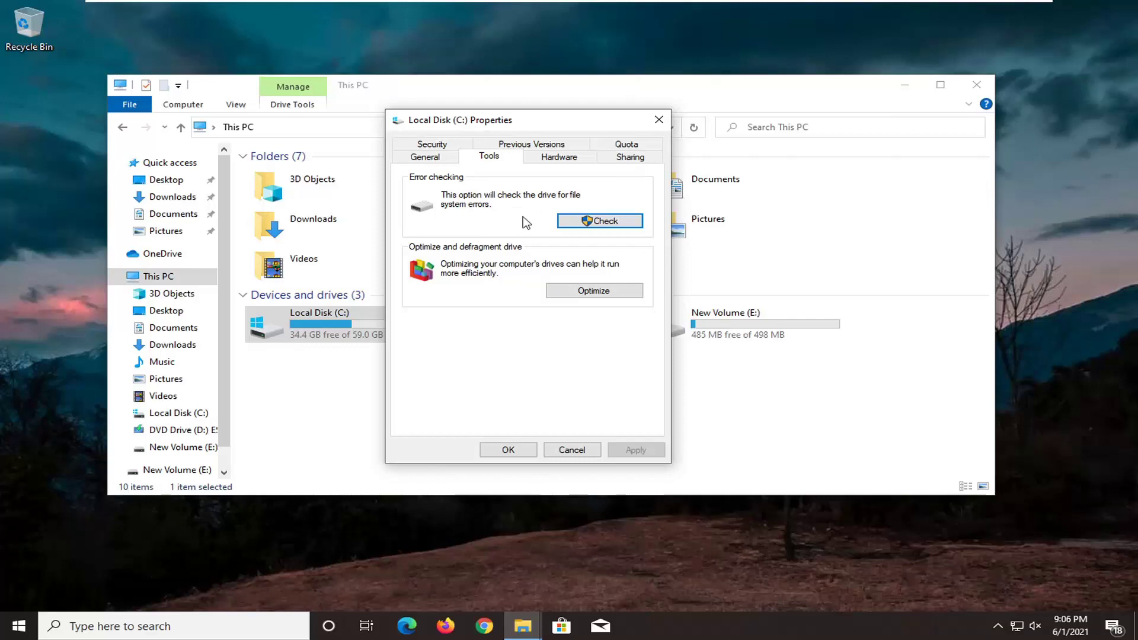
pyautogui.click(559, 221)
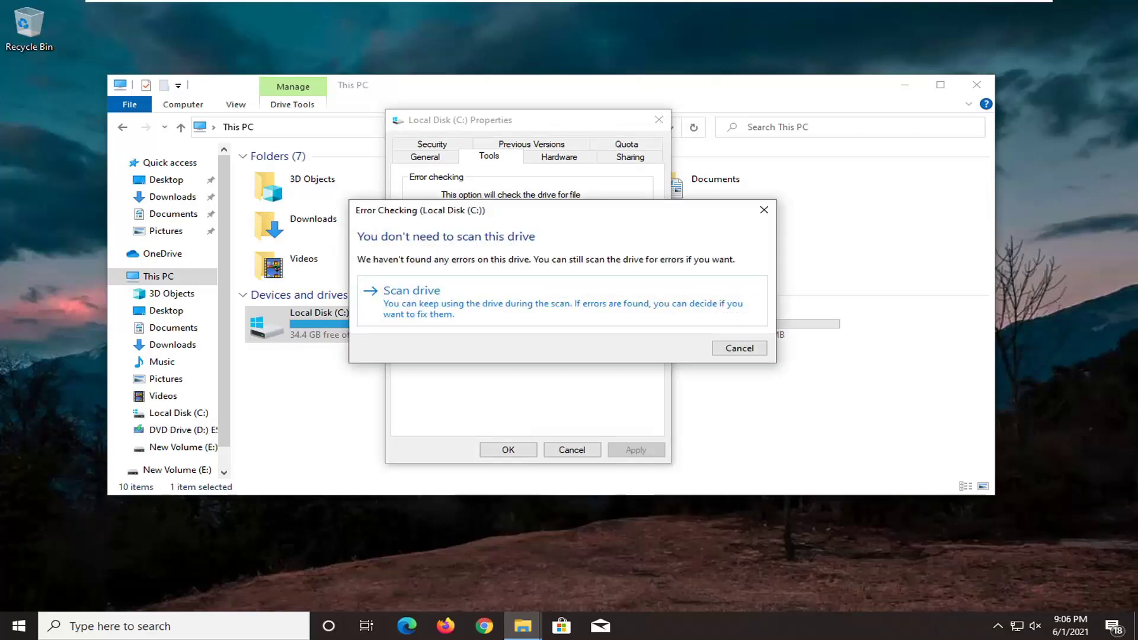
# Scan the C: drive and close the no-errors-found result.
pyautogui.click(463, 304)
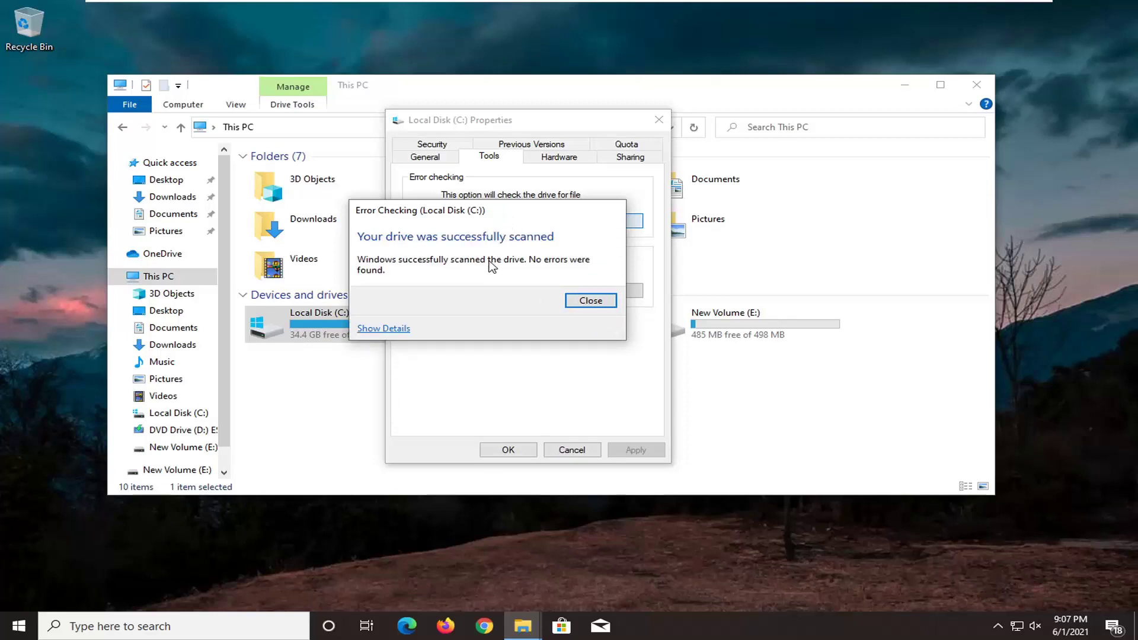
pyautogui.click(588, 300)
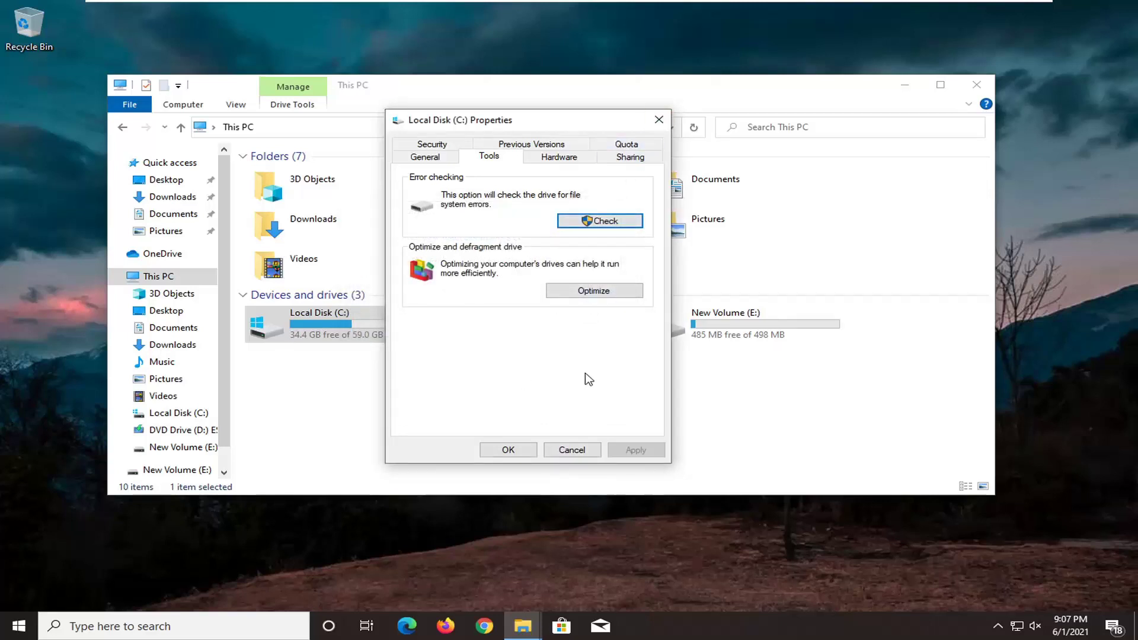
# Close the C: drive properties and reopen Device Manager via taskbar search.
pyautogui.click(508, 449)
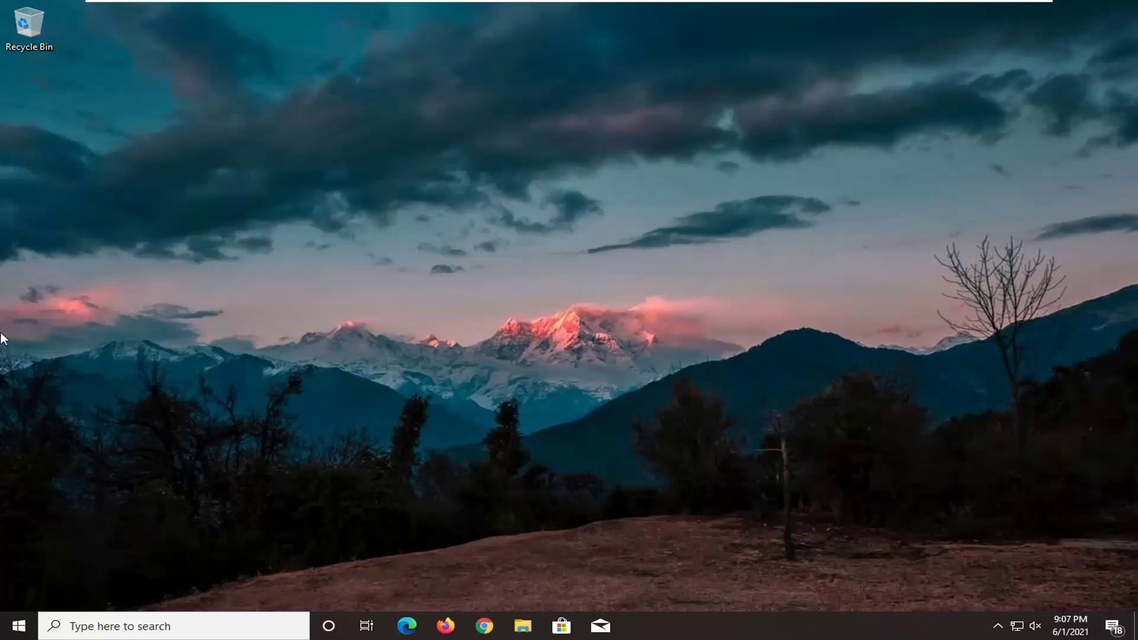
pyautogui.click(19, 626)
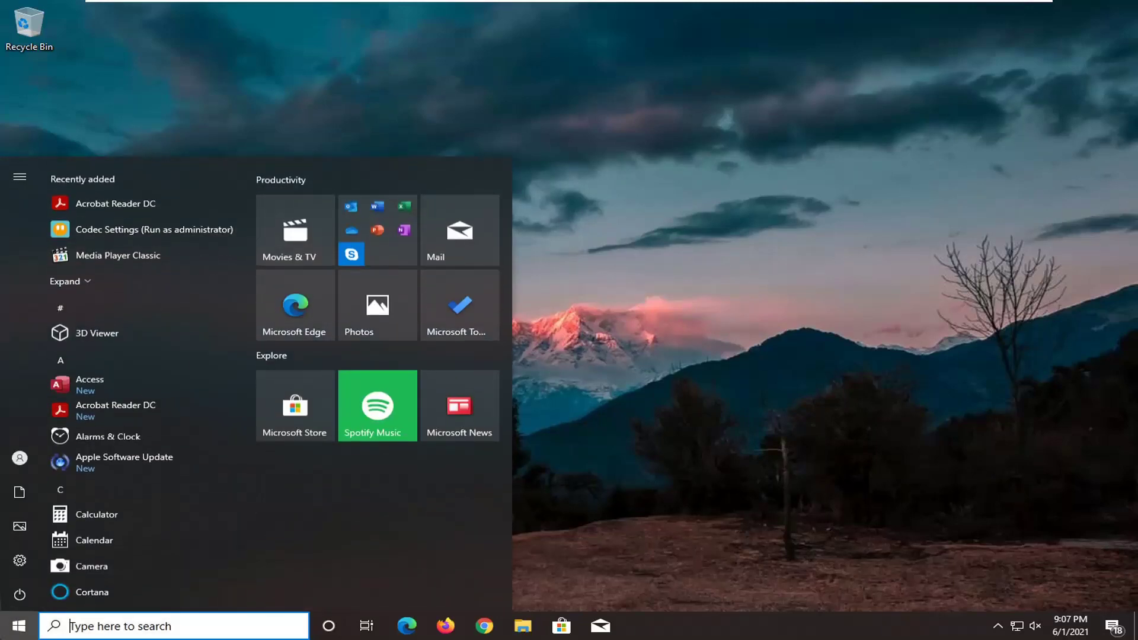
pyautogui.write('device mana')
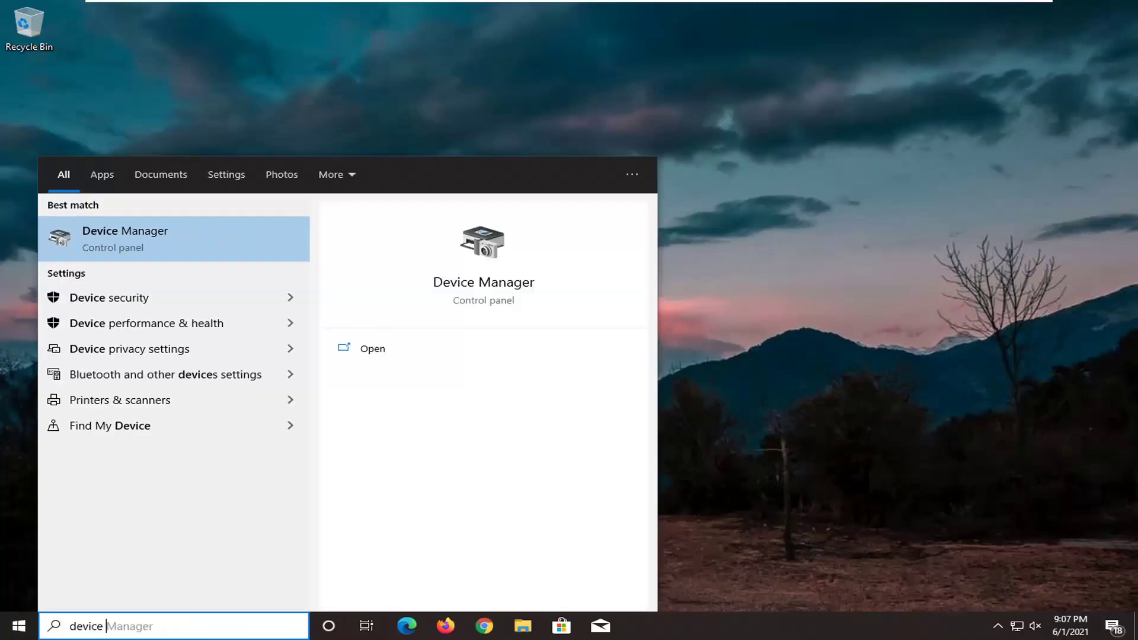
pyautogui.write('ger')
pyautogui.press('Return')
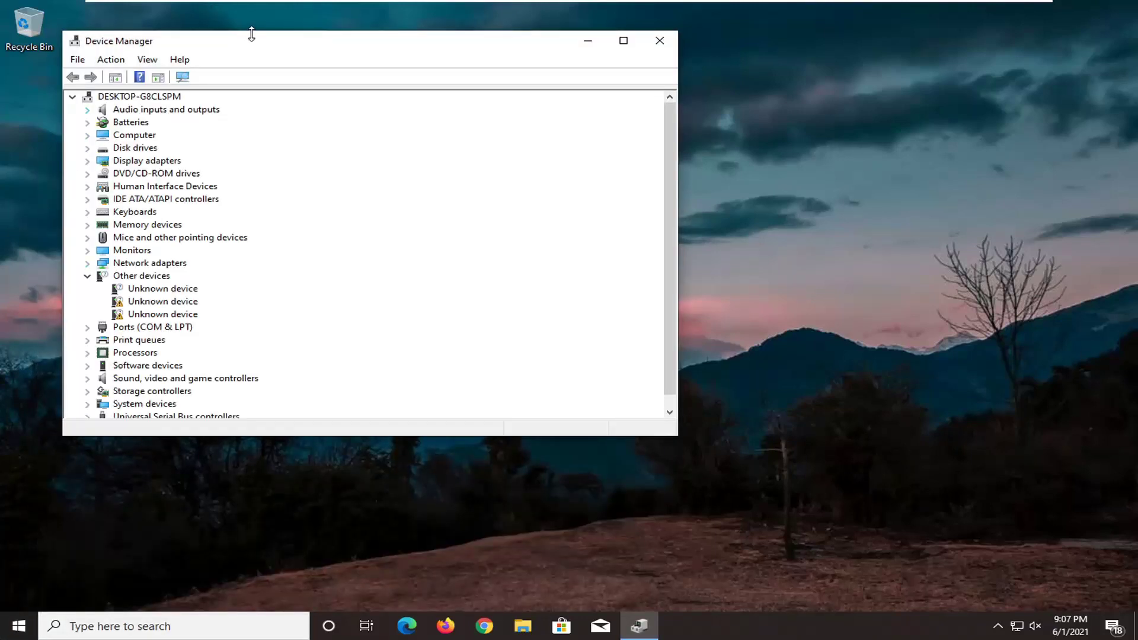
pyautogui.moveTo(252, 34); pyautogui.dragTo(379, 56)
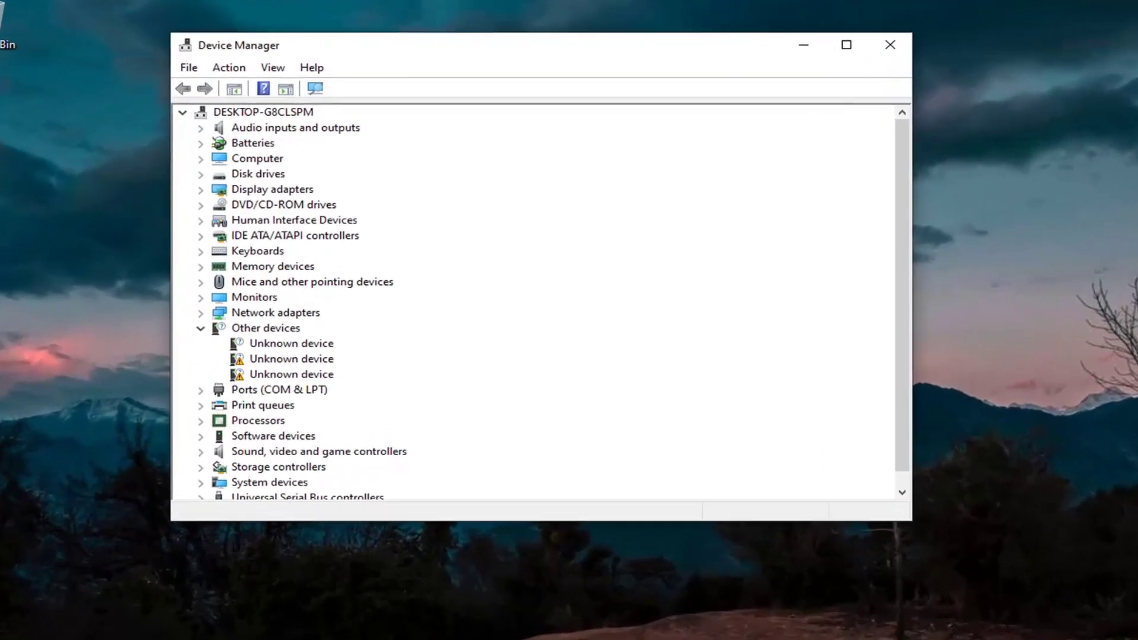
# Reinstall the VMware SVGA 3D driver from the display adapter's Properties Driver tab.
pyautogui.doubleClick(274, 197)
pyautogui.rightClick(265, 211)
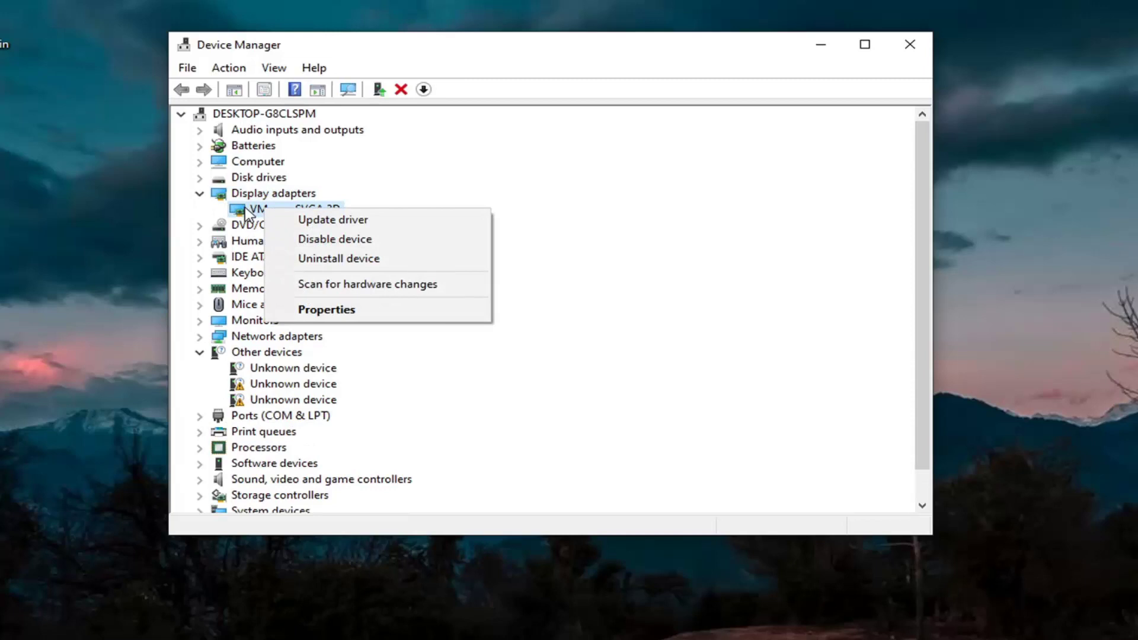
pyautogui.click(297, 309)
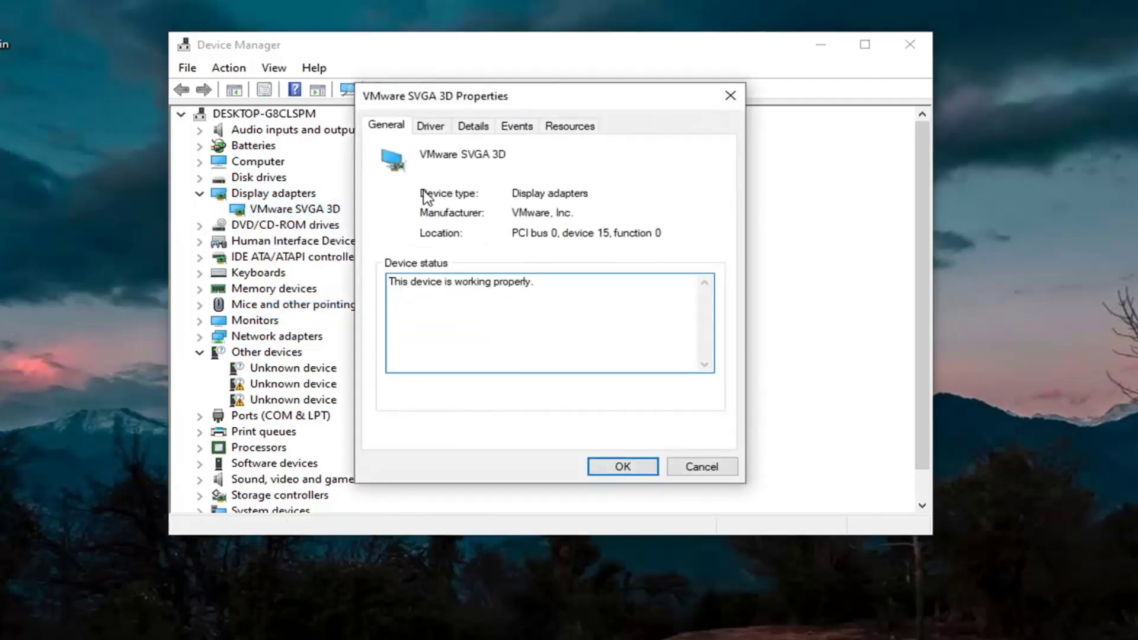
pyautogui.click(430, 125)
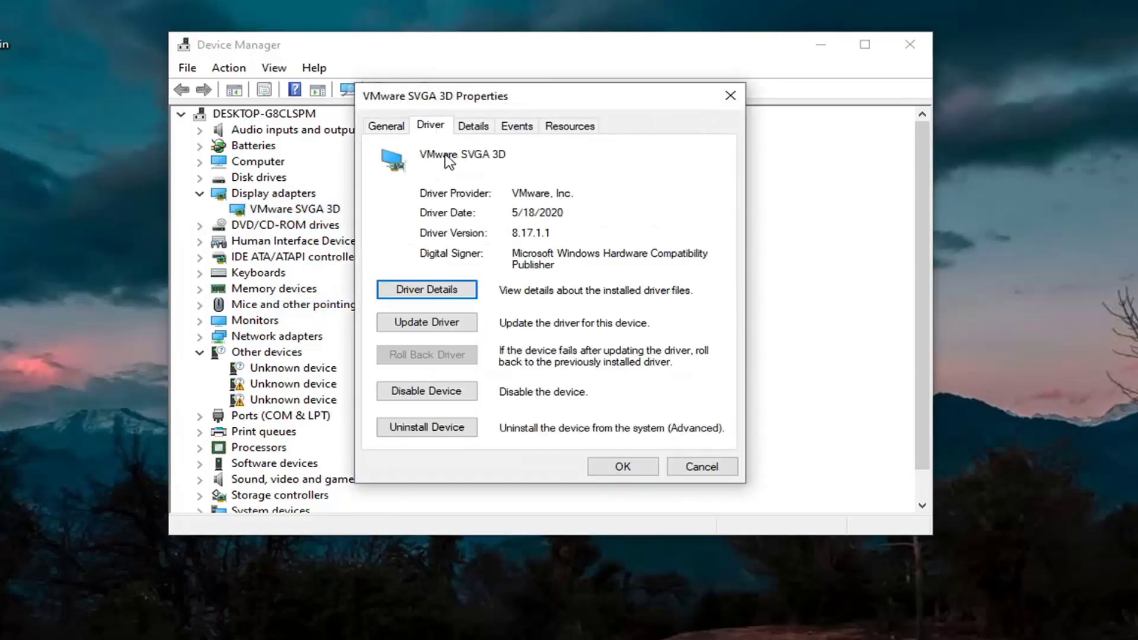
pyautogui.click(416, 327)
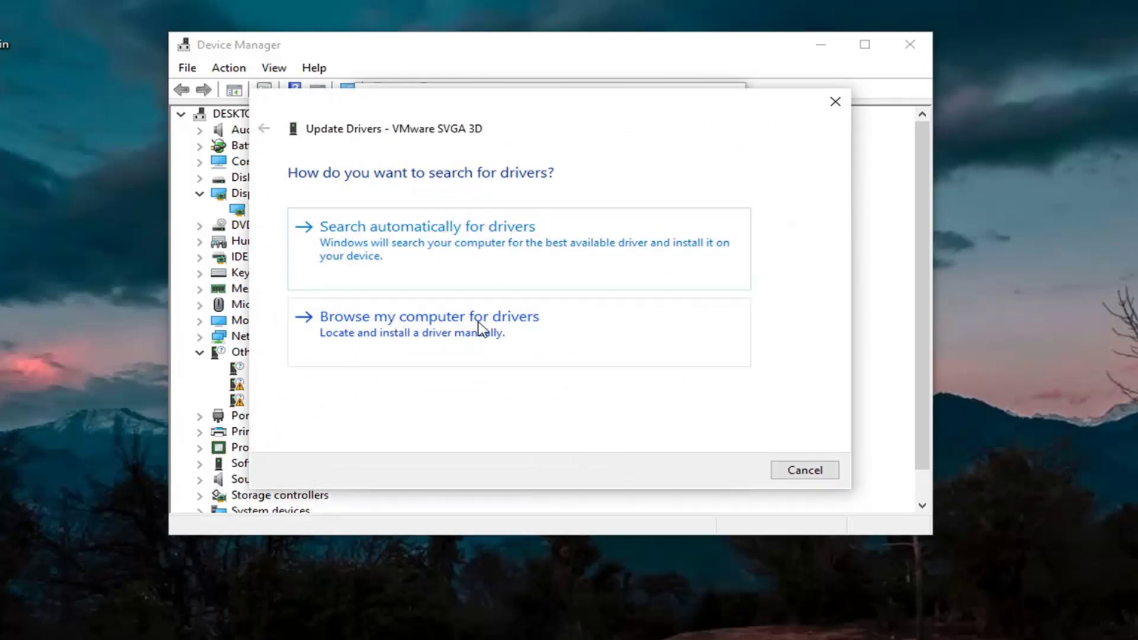
pyautogui.click(478, 327)
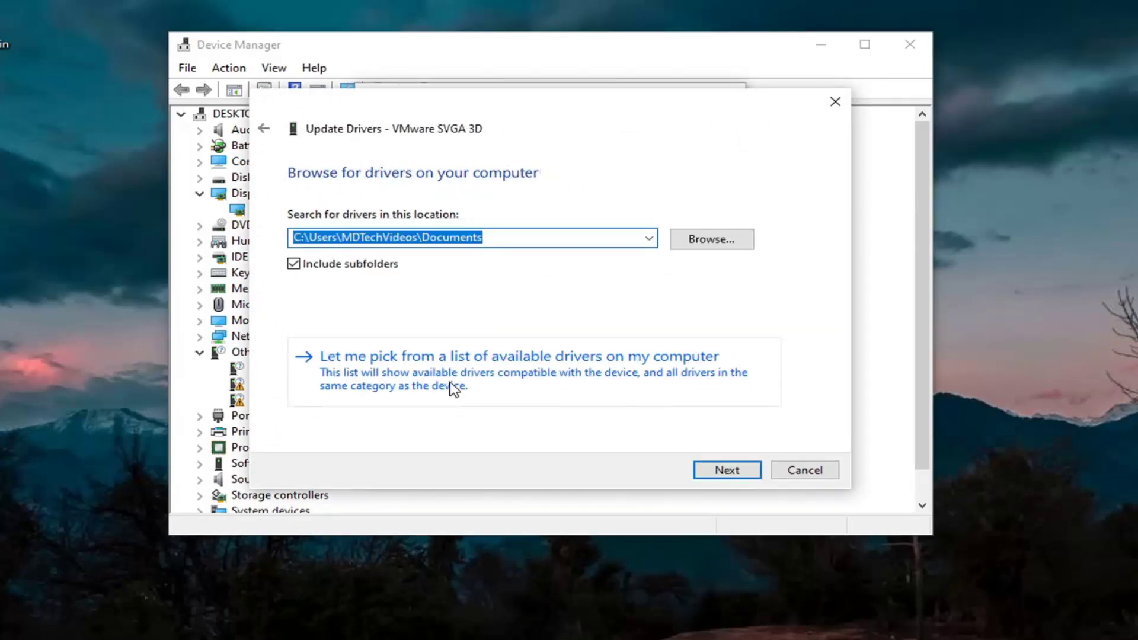
pyautogui.click(454, 388)
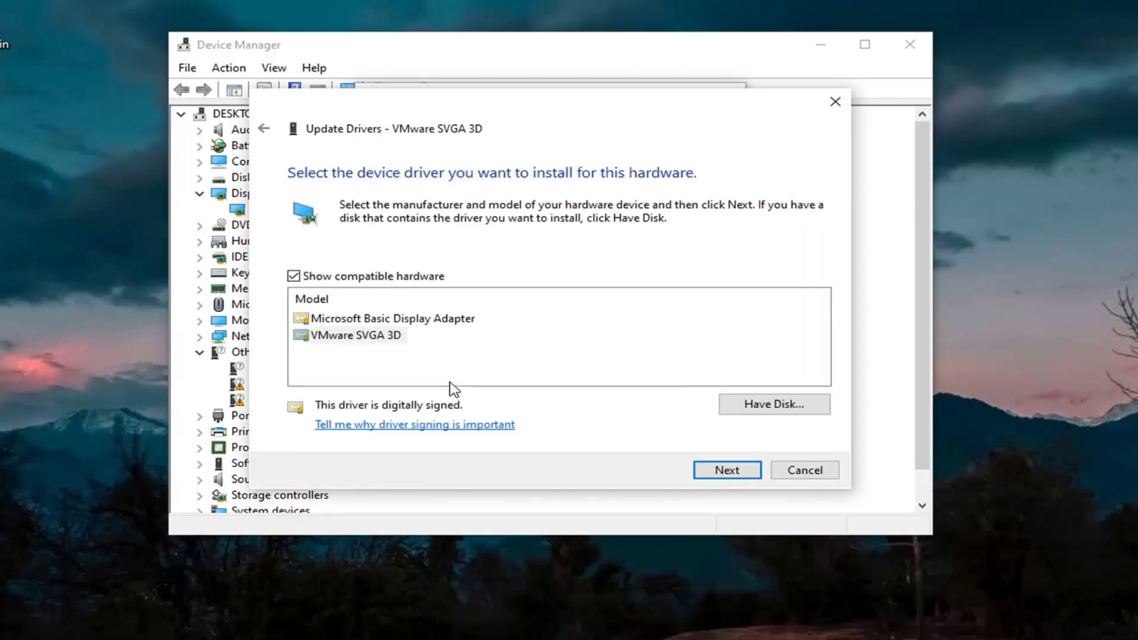
pyautogui.click(351, 336)
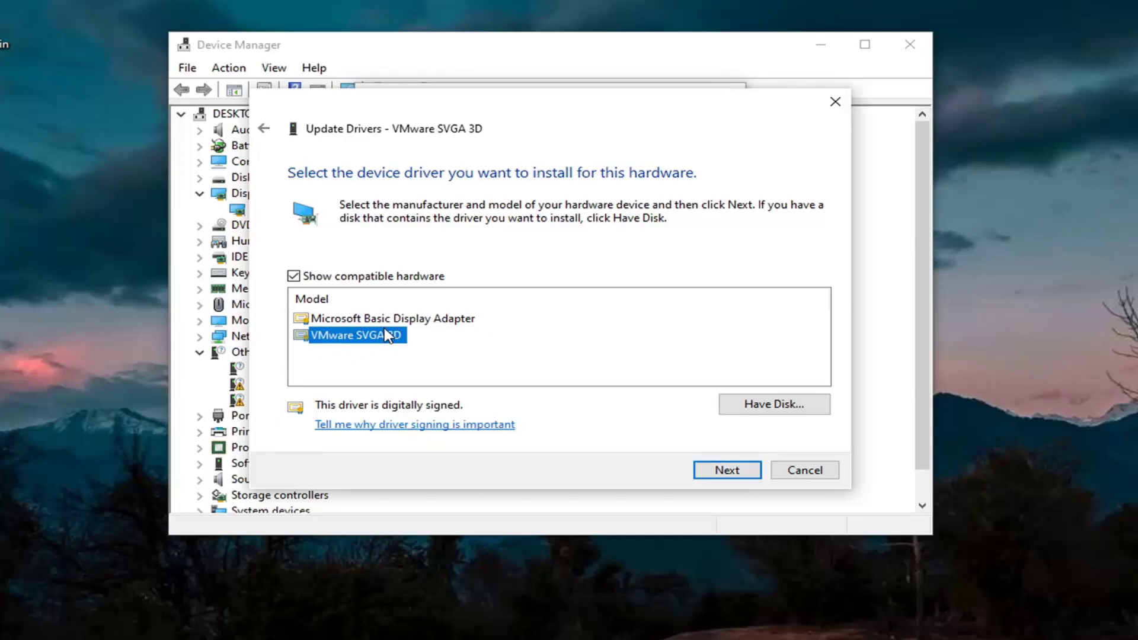
pyautogui.click(716, 471)
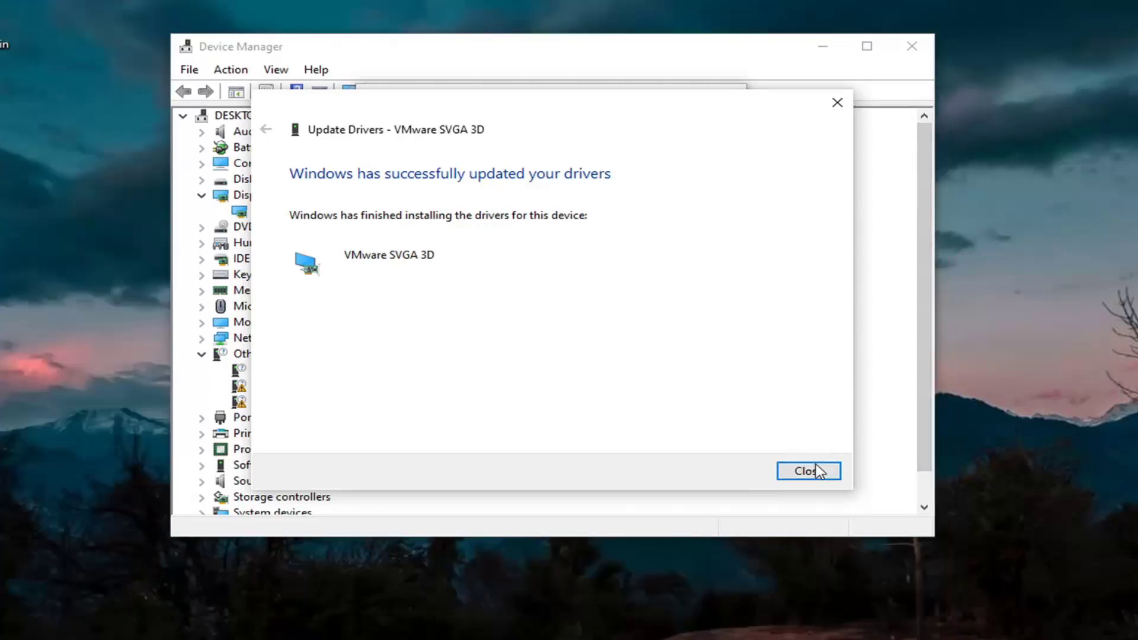
pyautogui.click(807, 471)
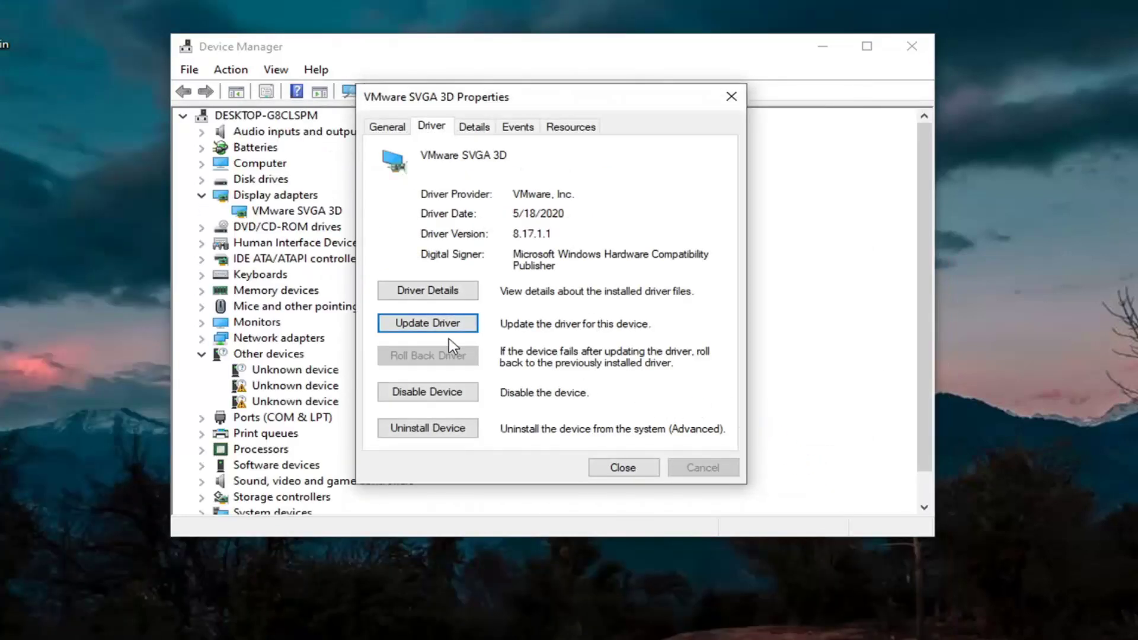
# Close the display adapter properties, expand USB controllers, and check the Standard Enhanced and Universal controllers.
pyautogui.click(625, 468)
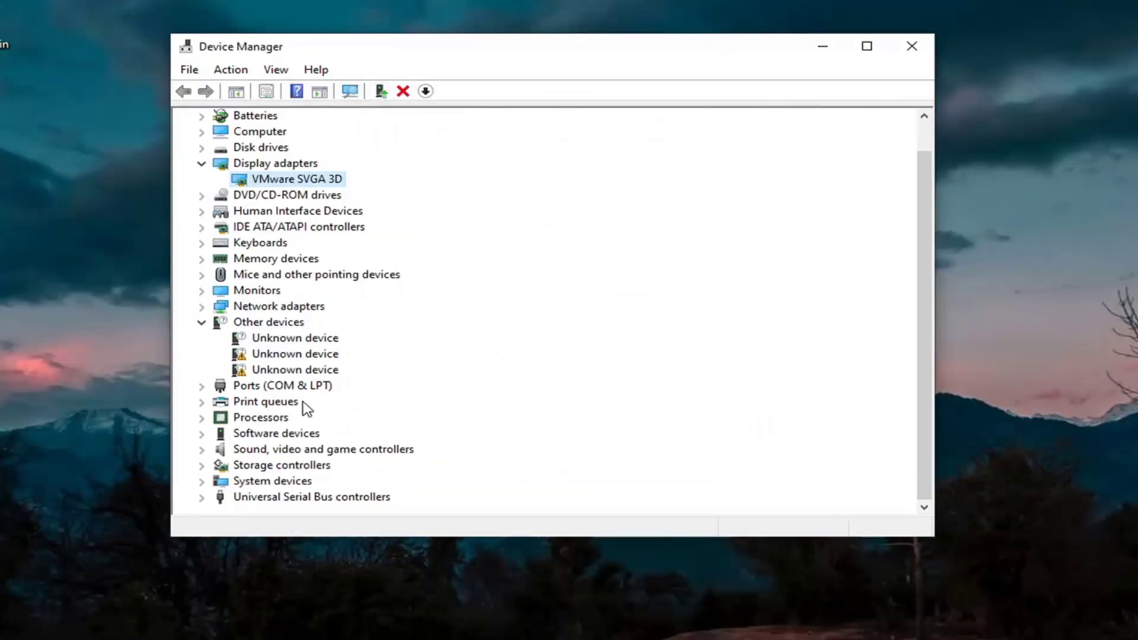
pyautogui.click(202, 497)
pyautogui.click(278, 402)
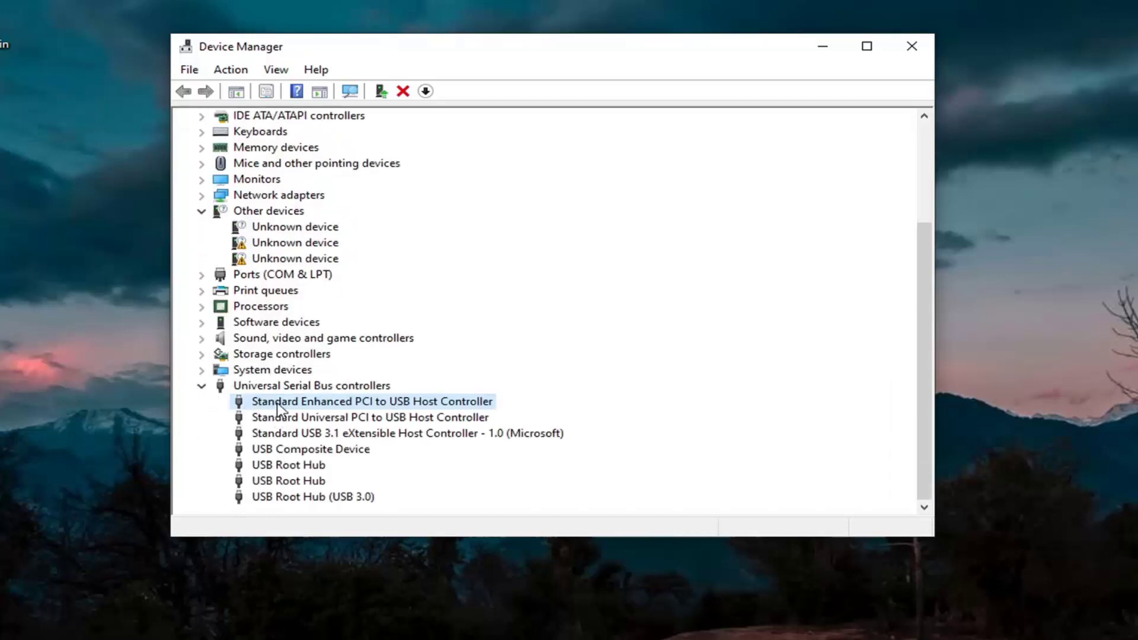
pyautogui.doubleClick(282, 403)
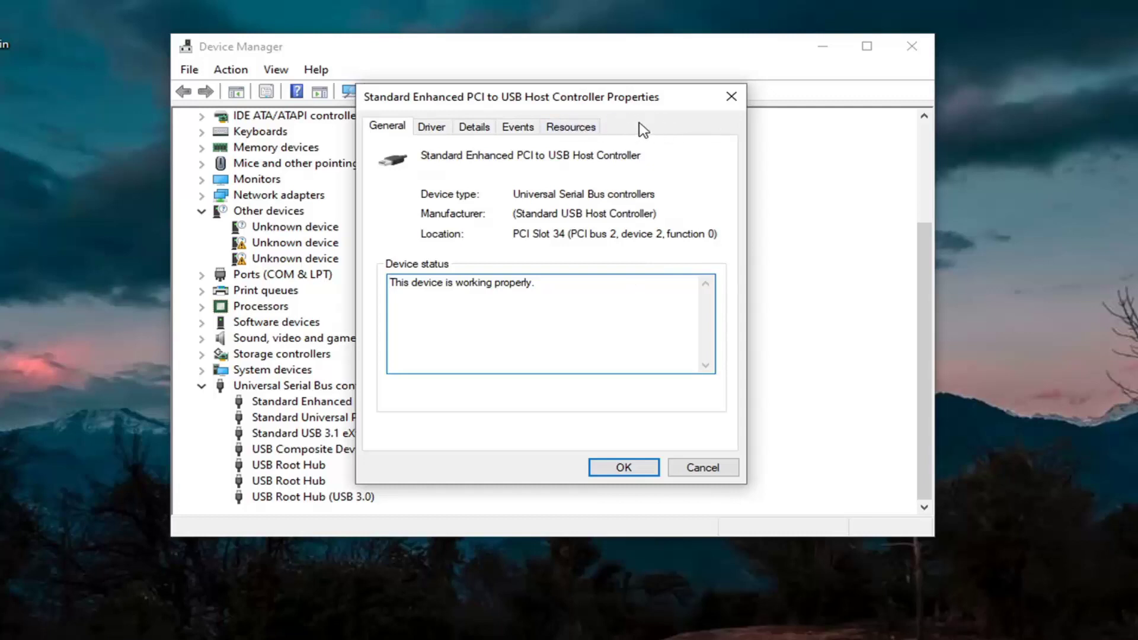
pyautogui.click(737, 96)
pyautogui.doubleClick(299, 419)
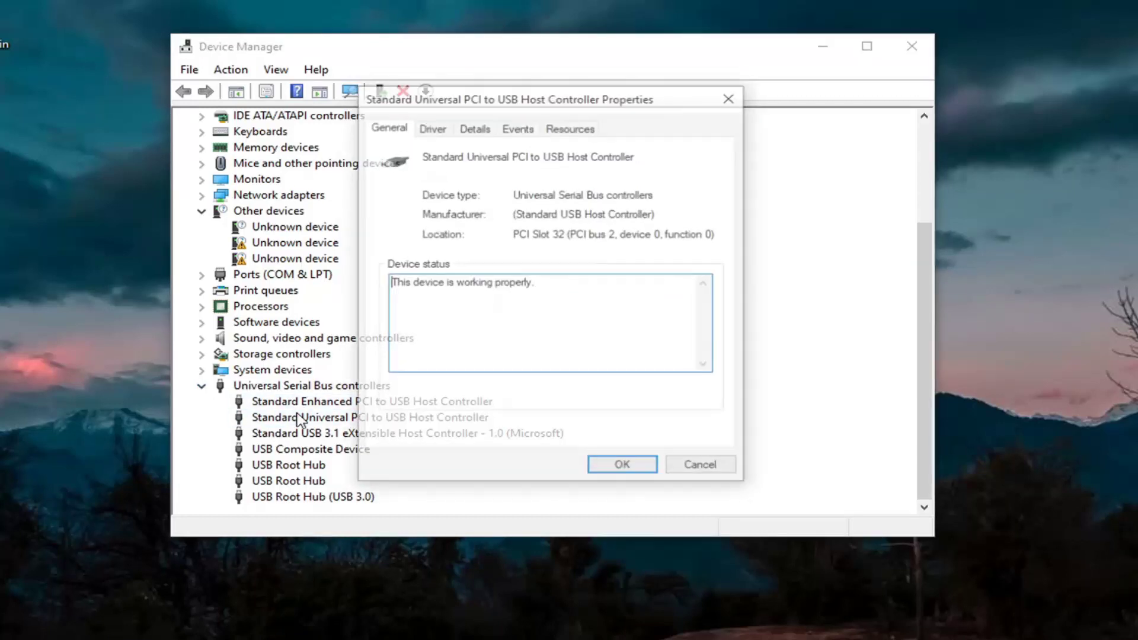
pyautogui.click(726, 97)
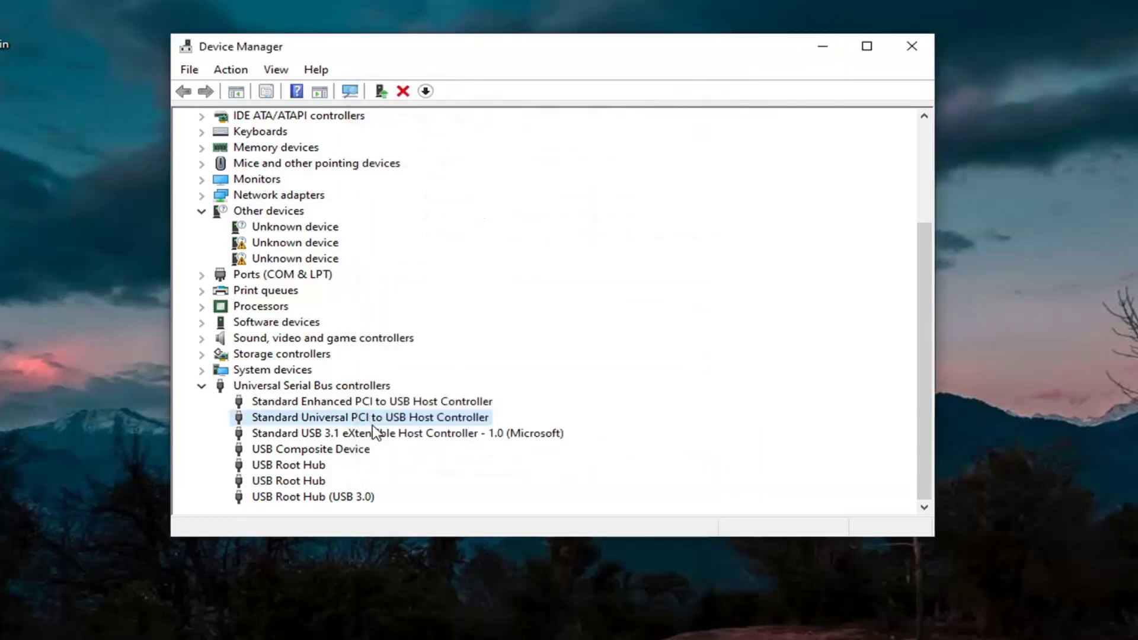
pyautogui.doubleClick(368, 418)
pyautogui.click(731, 96)
# Uncheck 'Allow the computer to turn off this device' for the USB 3.1 eXtensible Host Controller.
pyautogui.doubleClick(460, 433)
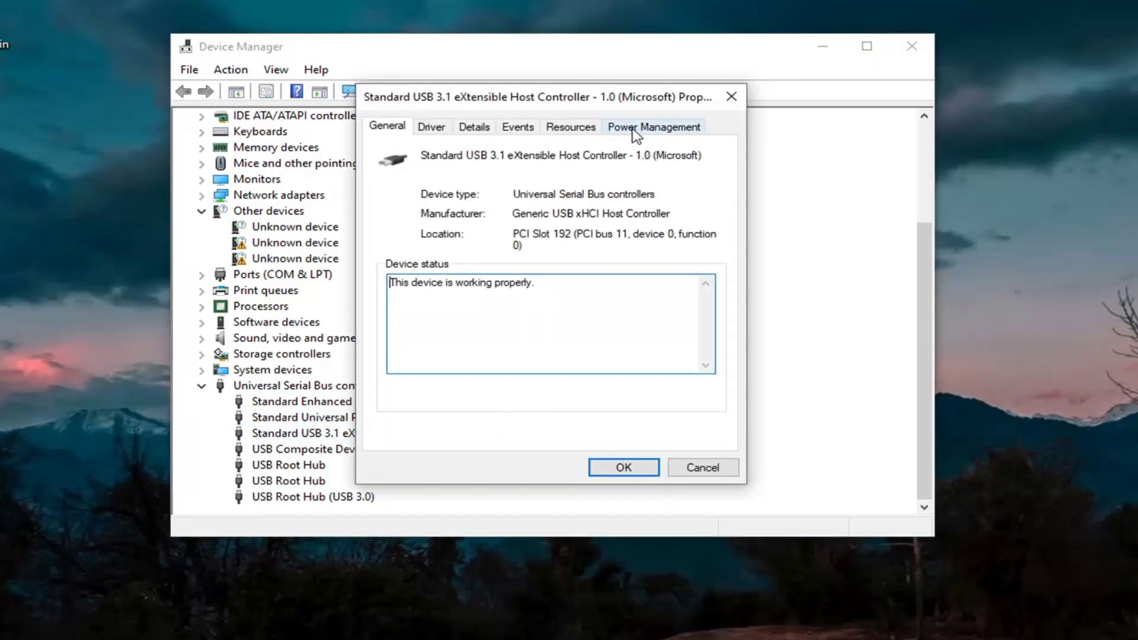
pyautogui.click(635, 135)
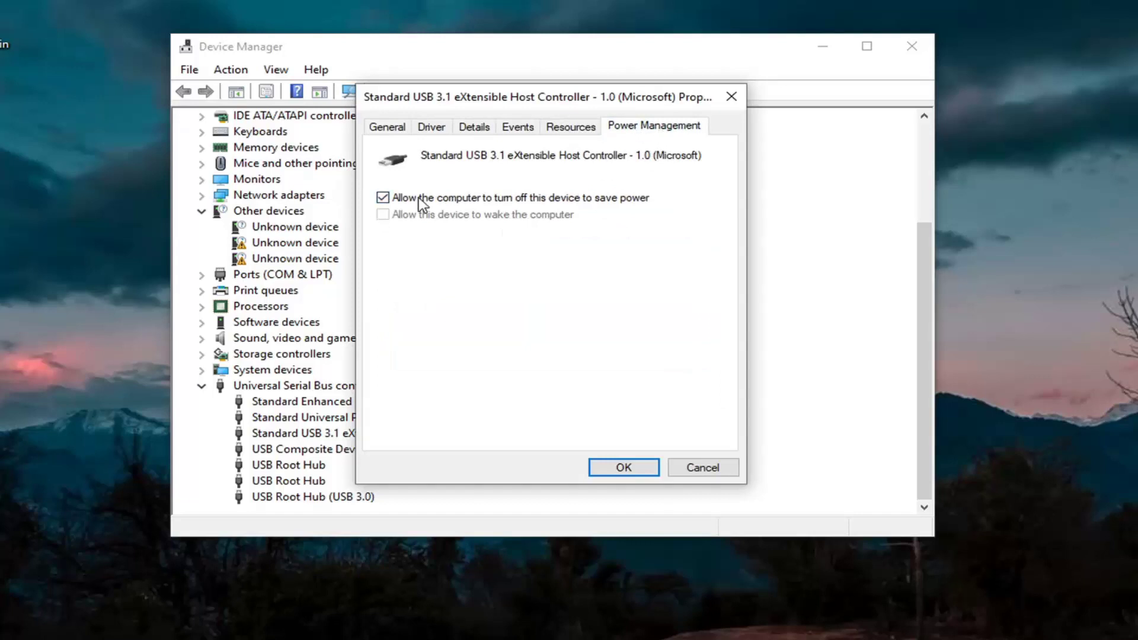
pyautogui.click(384, 198)
pyautogui.click(632, 469)
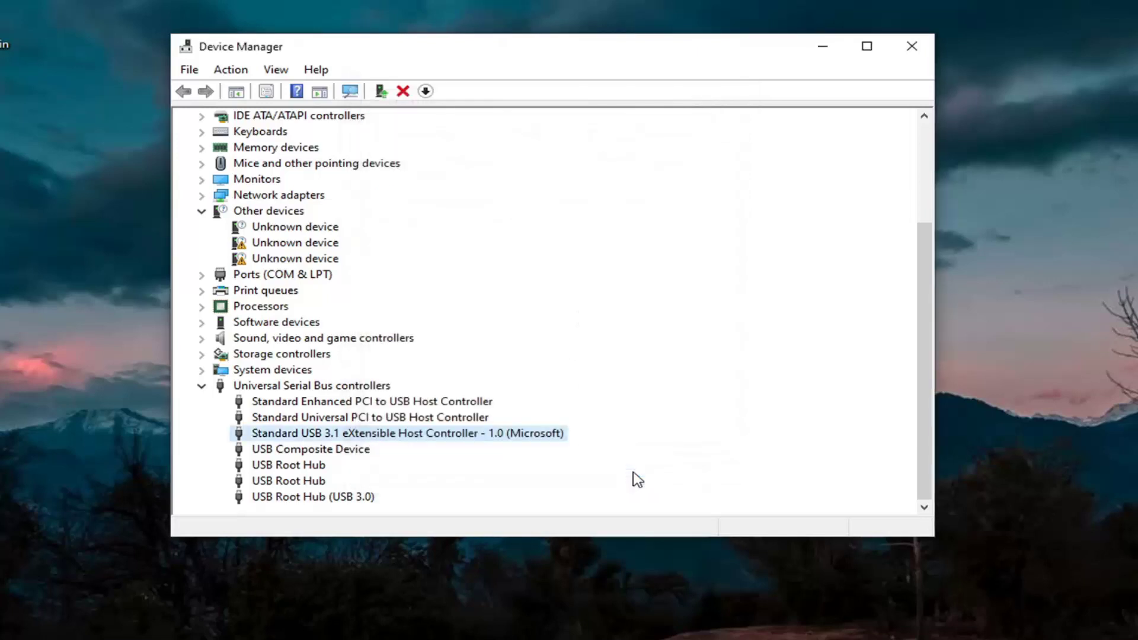
# Check the USB Composite Device, then disable power-saving turn-off for the first USB Root Hub.
pyautogui.doubleClick(351, 453)
pyautogui.click(731, 97)
pyautogui.doubleClick(297, 466)
pyautogui.click(700, 127)
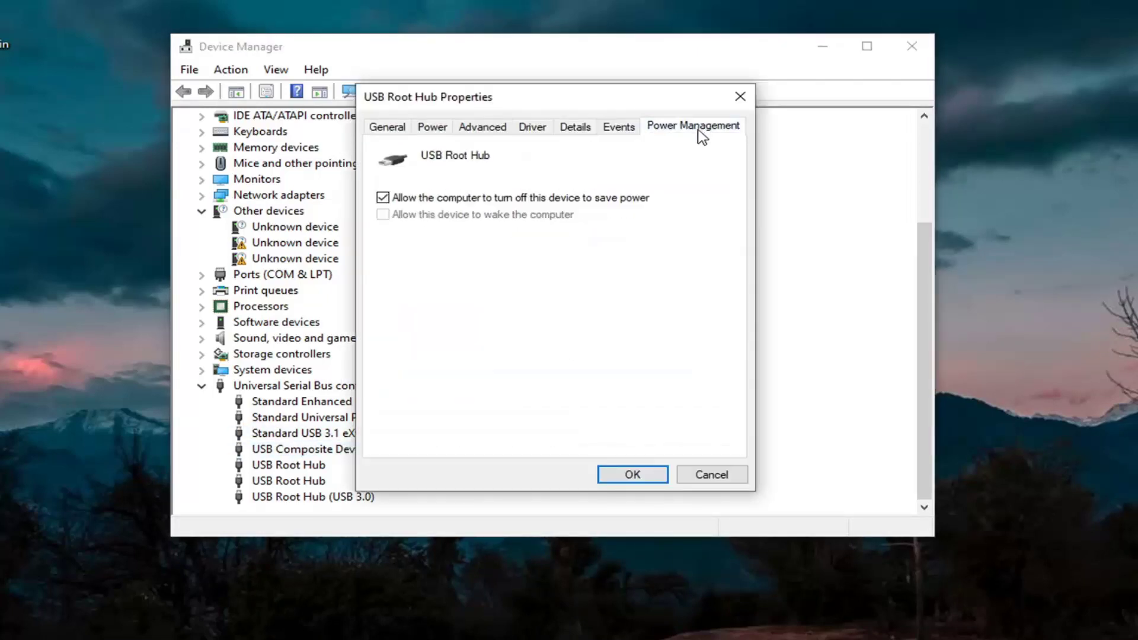
pyautogui.click(440, 197)
pyautogui.click(645, 474)
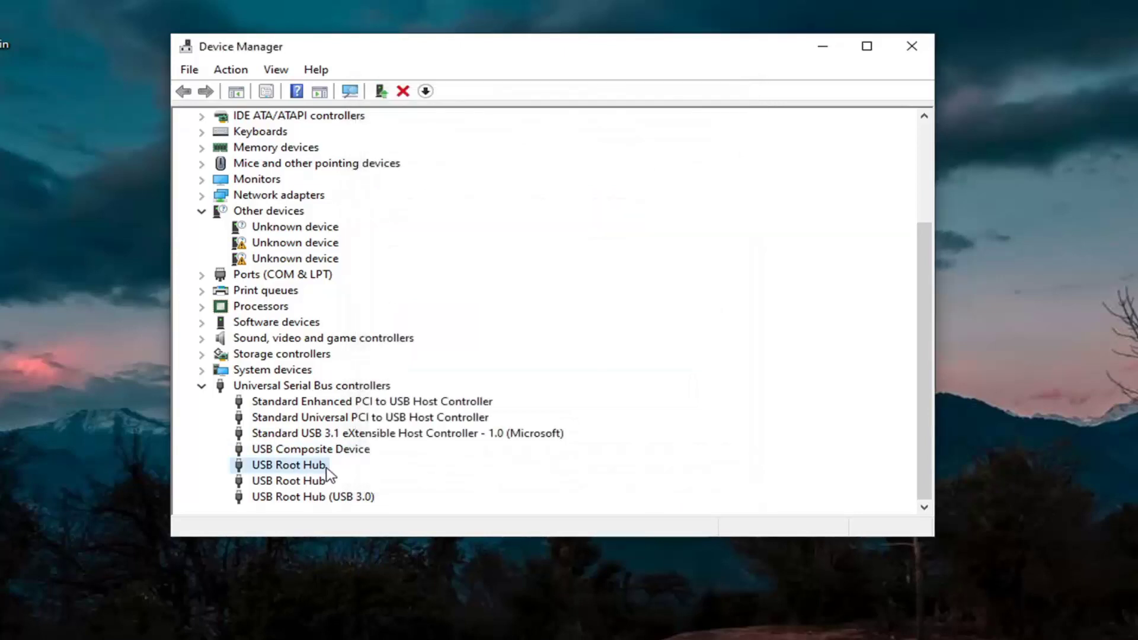
# Disable power-saving turn-off for the second USB Root Hub and the USB Root Hub (USB 3.0).
pyautogui.doubleClick(300, 480)
pyautogui.click(654, 127)
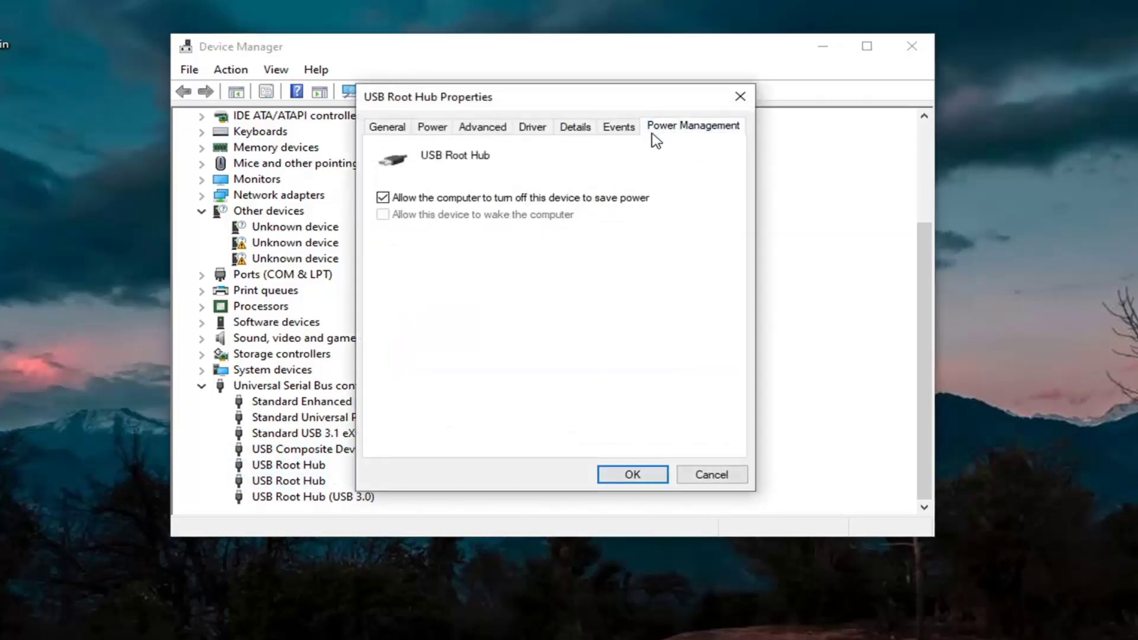
pyautogui.click(440, 198)
pyautogui.click(637, 473)
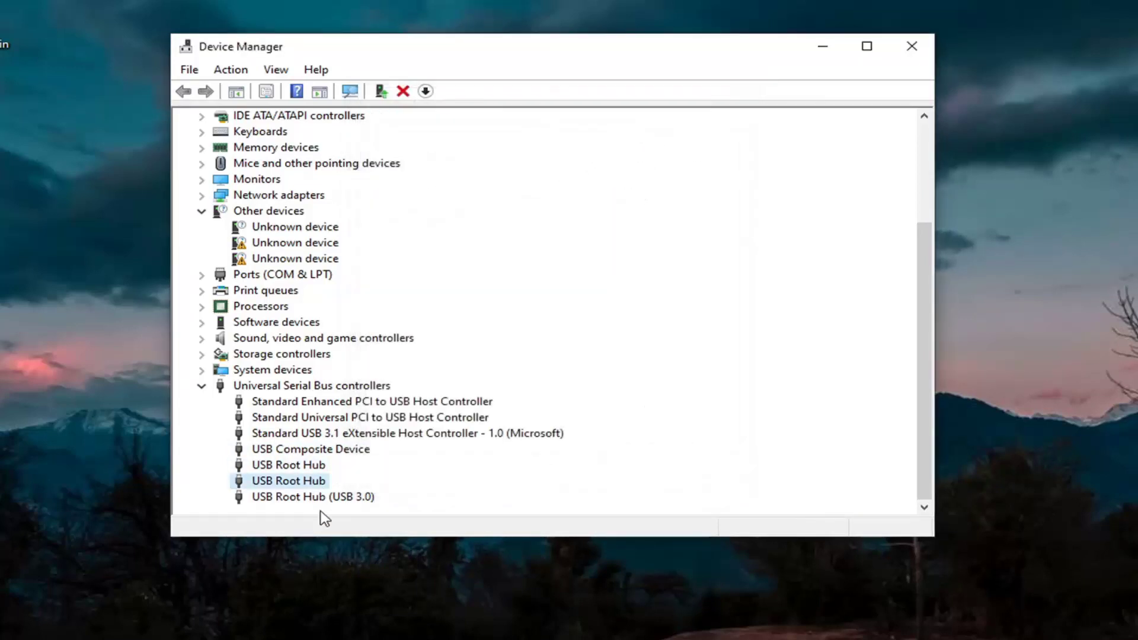
pyautogui.doubleClick(334, 497)
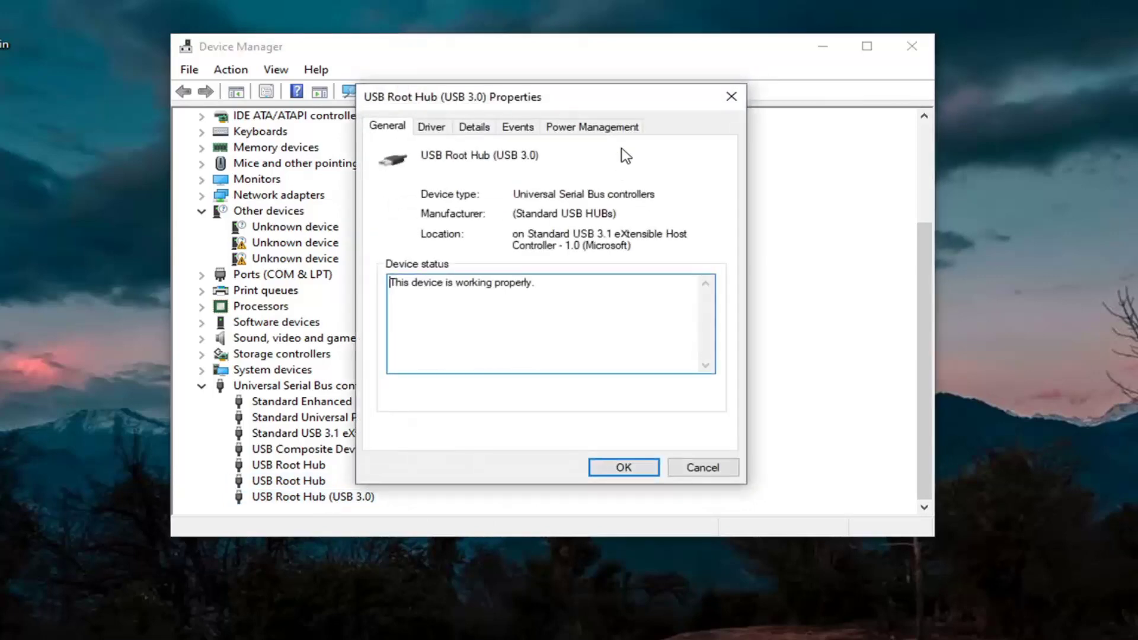
pyautogui.click(599, 126)
pyautogui.click(436, 199)
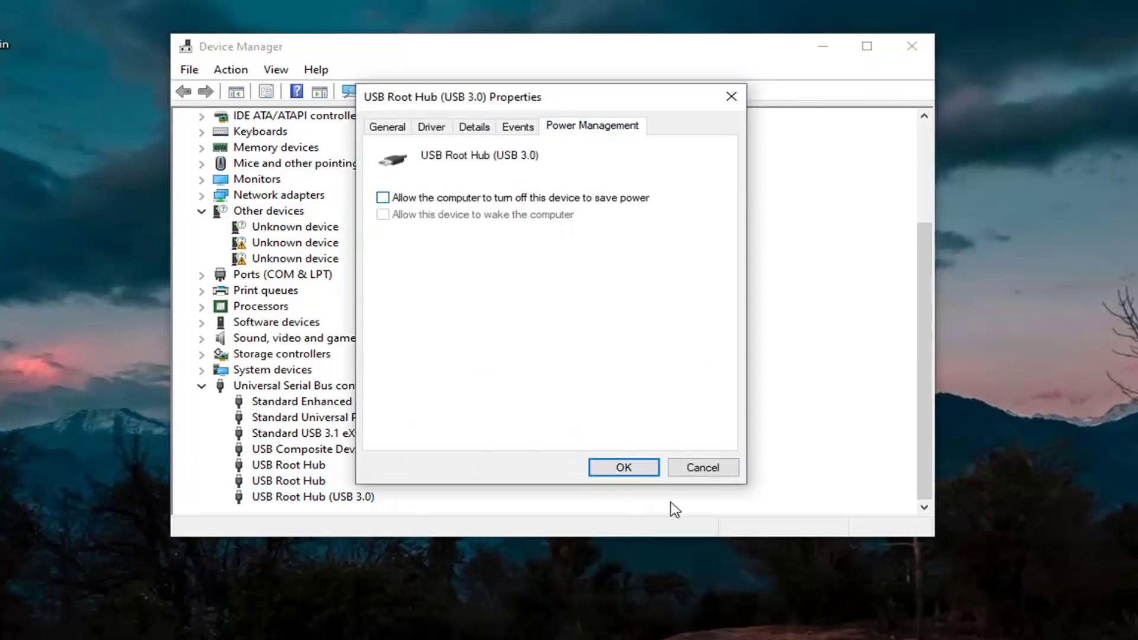
pyautogui.click(627, 468)
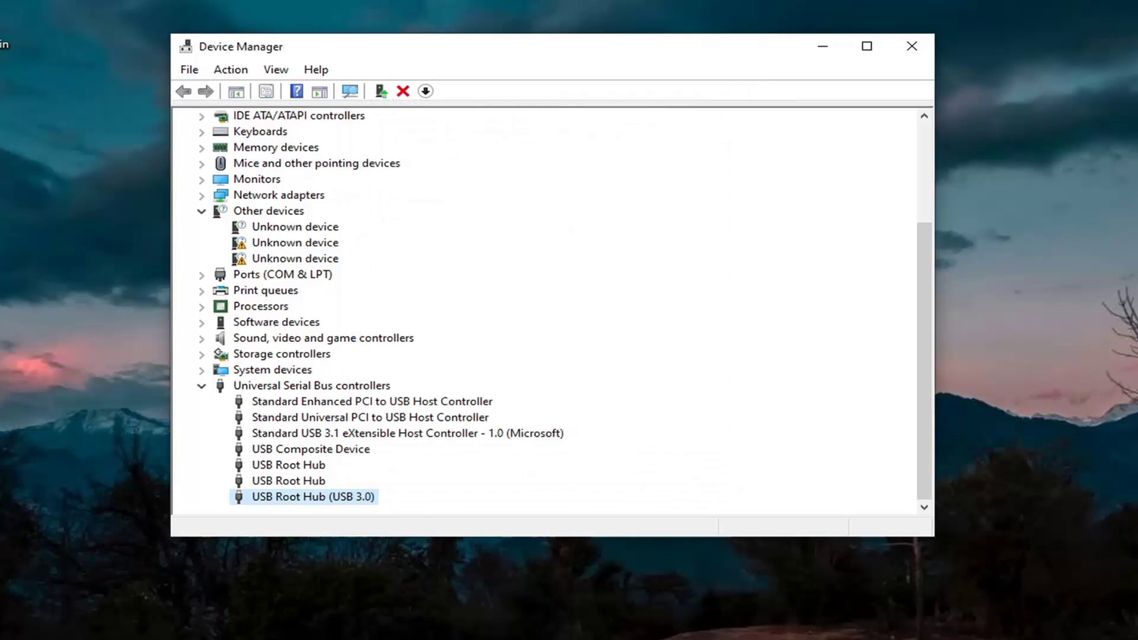